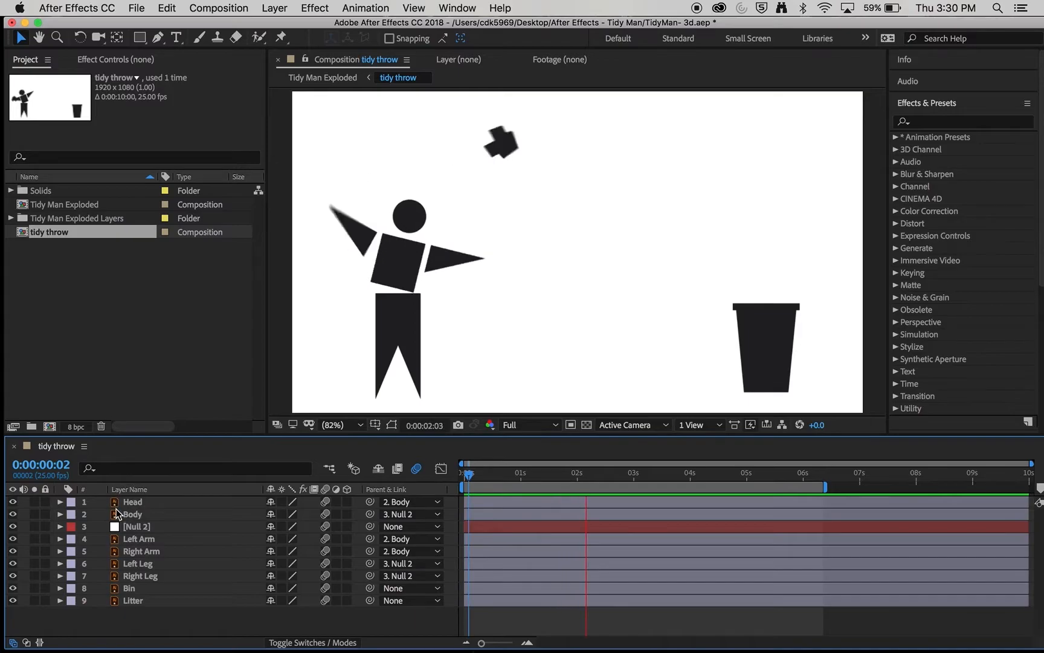
- Stop the preview playback of the tidy throw composition
key("space")
- Marquee-select all nine figure, bin and litter layers in the timeline
left_click(133, 504)
left_click(135, 526)
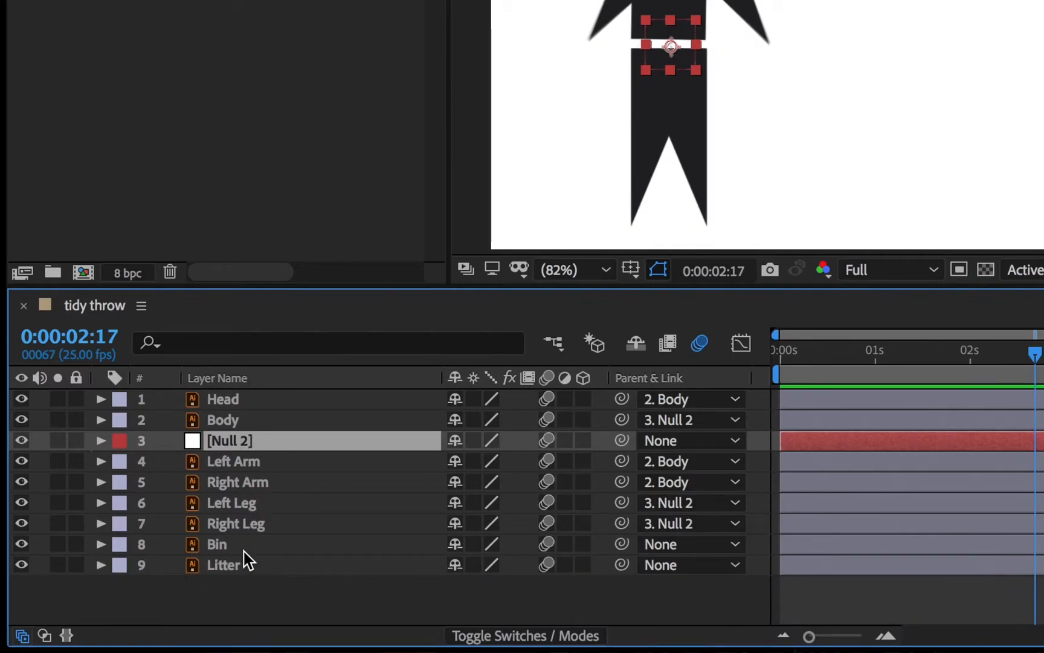
left_click(249, 403)
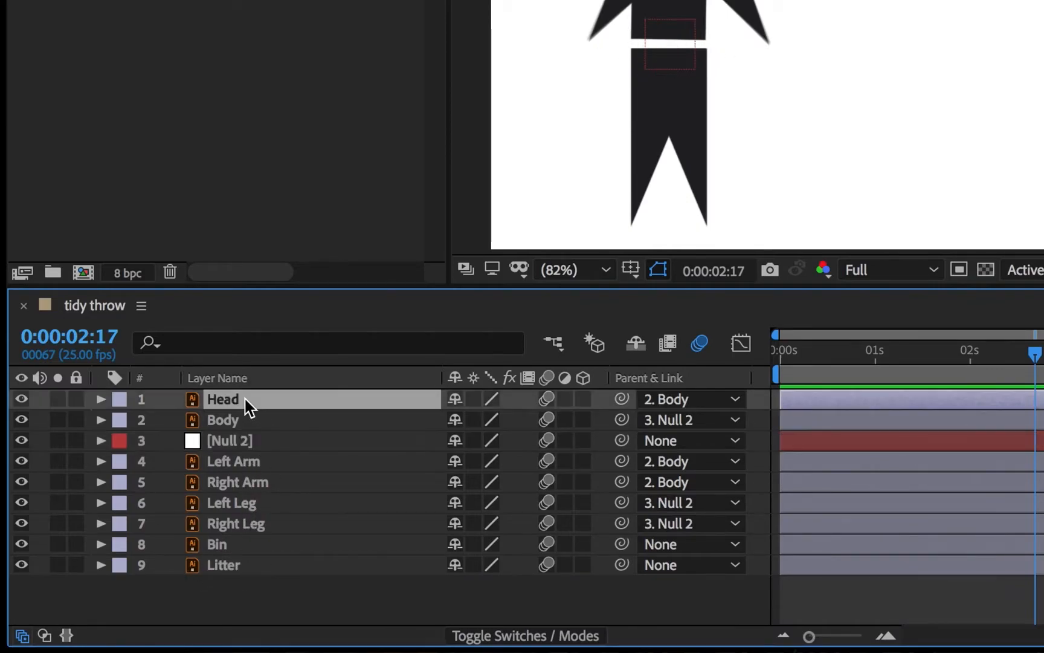
left_click(242, 503)
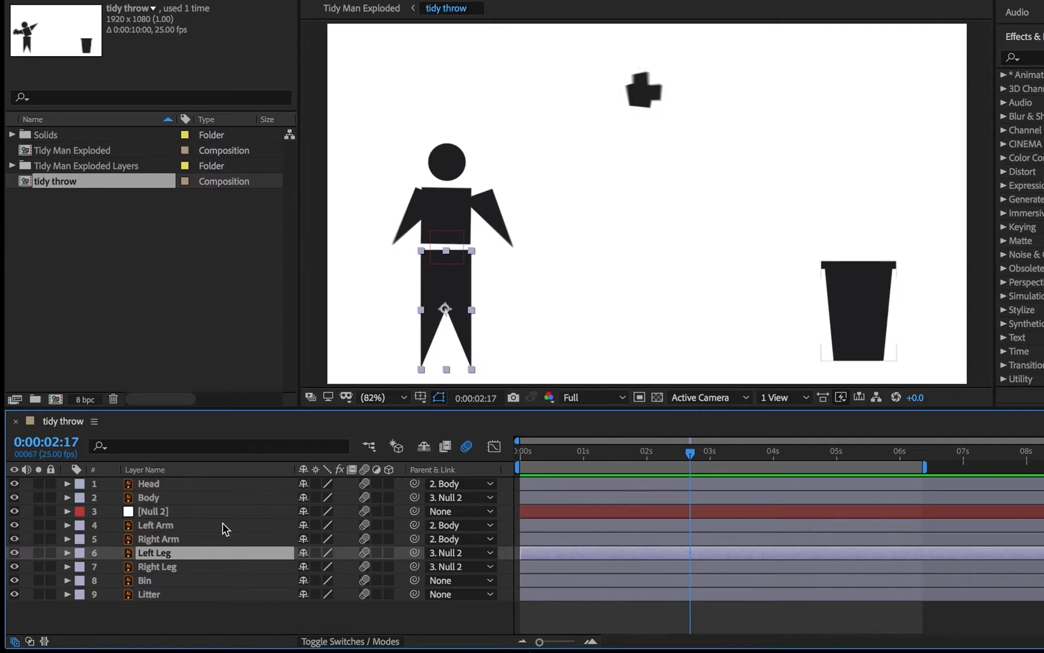
left_click(199, 623)
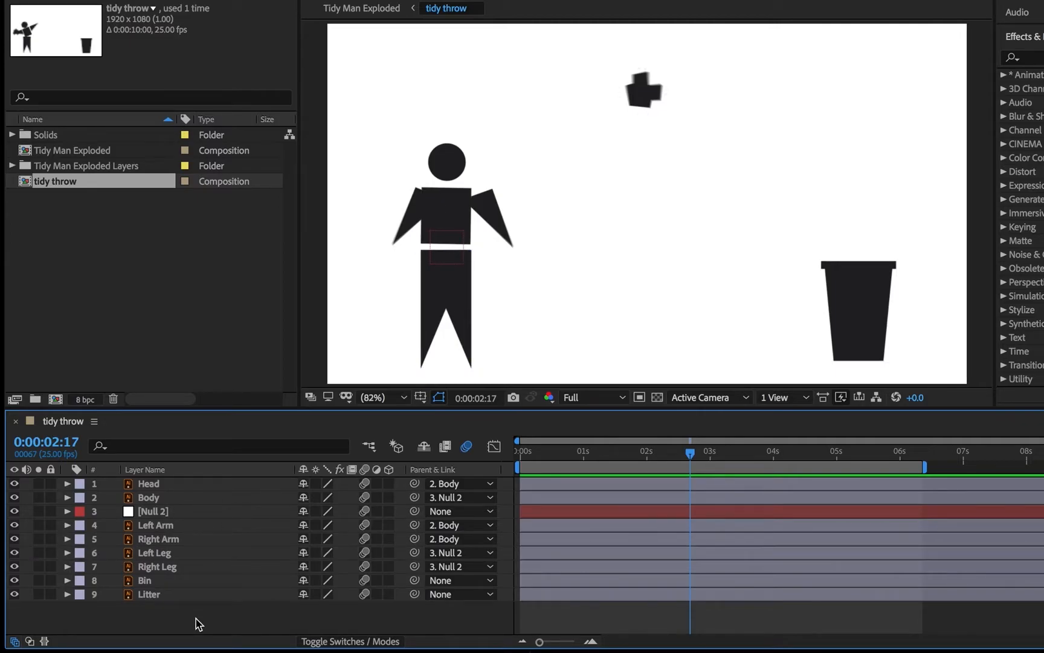
left_click_drag(176, 620, 122, 511)
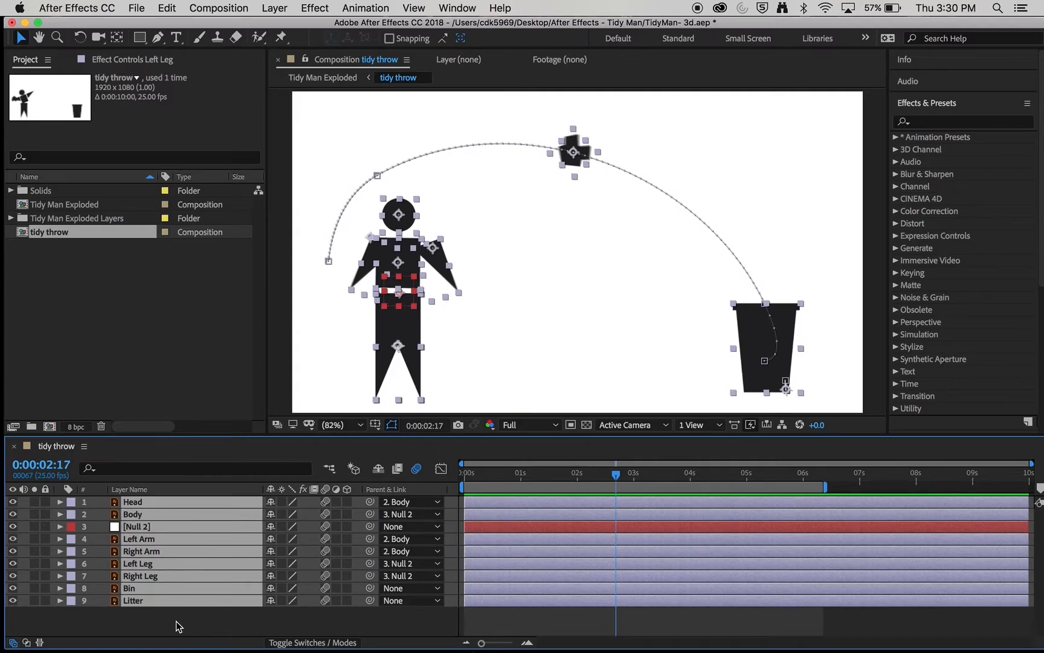
right_click(144, 588)
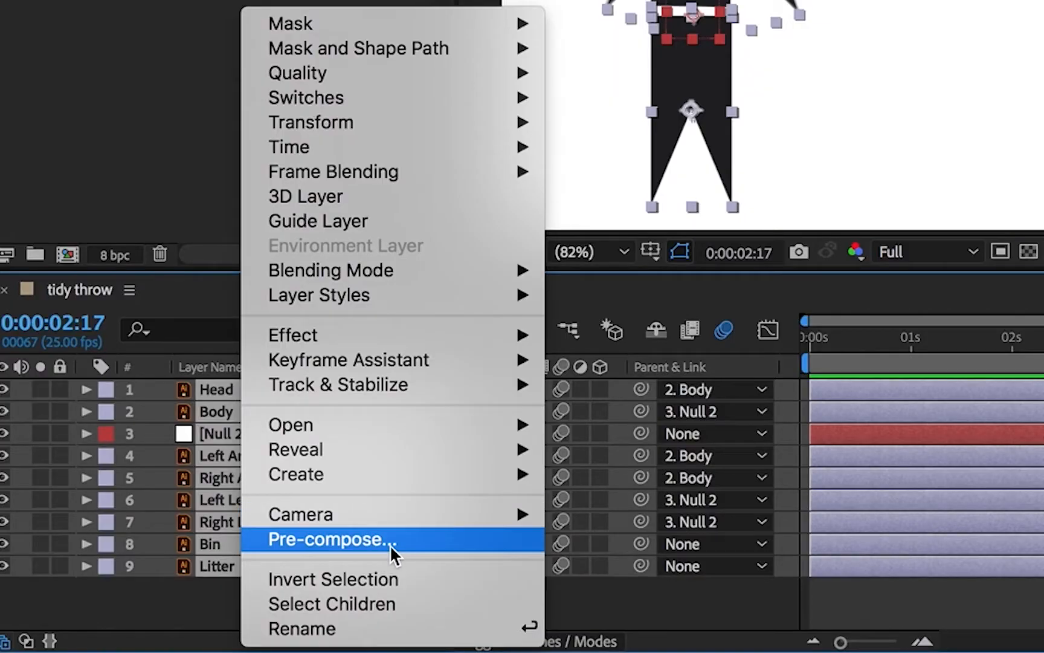
- Pre-compose the selected layers into a precomp named 'Tidy man Throw'
left_click(400, 544)
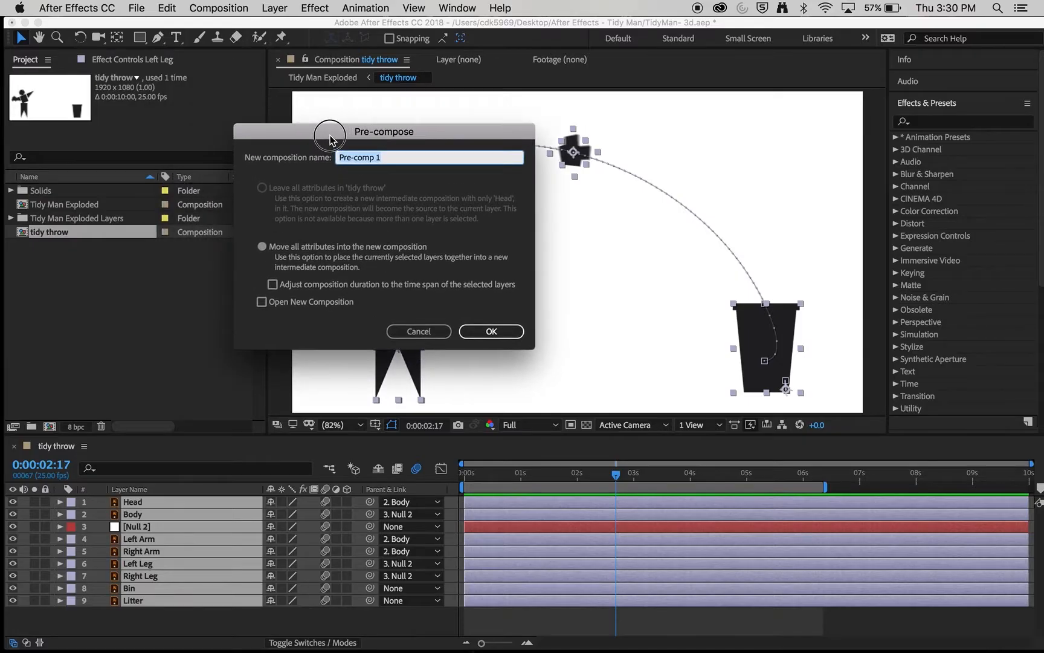
type("Tidy man Throw")
left_click(497, 331)
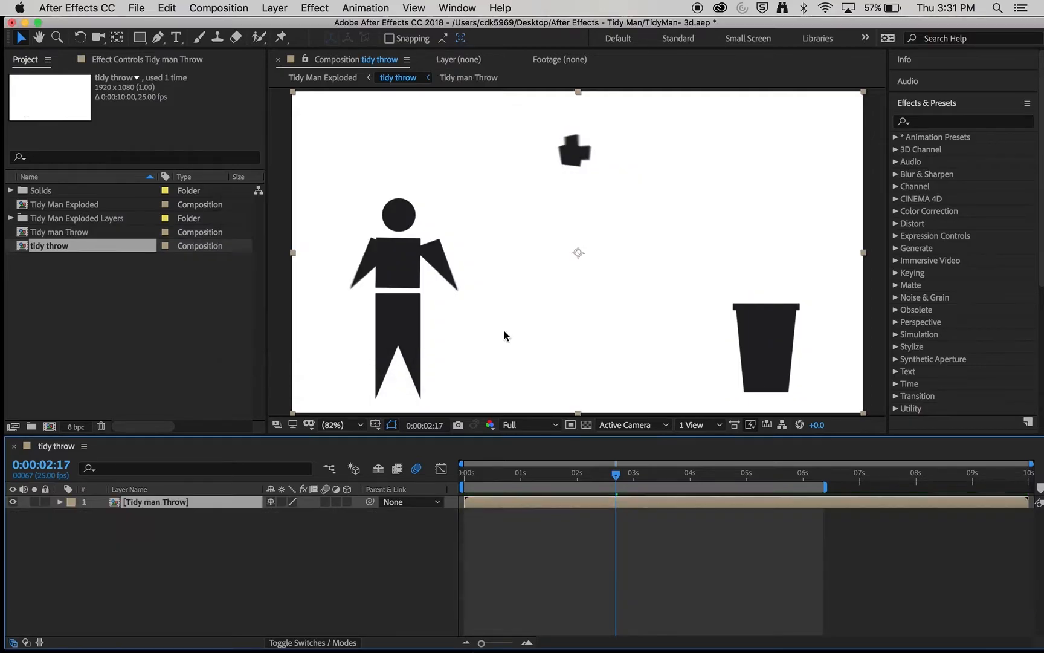
- Inside Tidy man Throw, hide the Body and Right Arm layers, then return to tidy throw
left_click(297, 551)
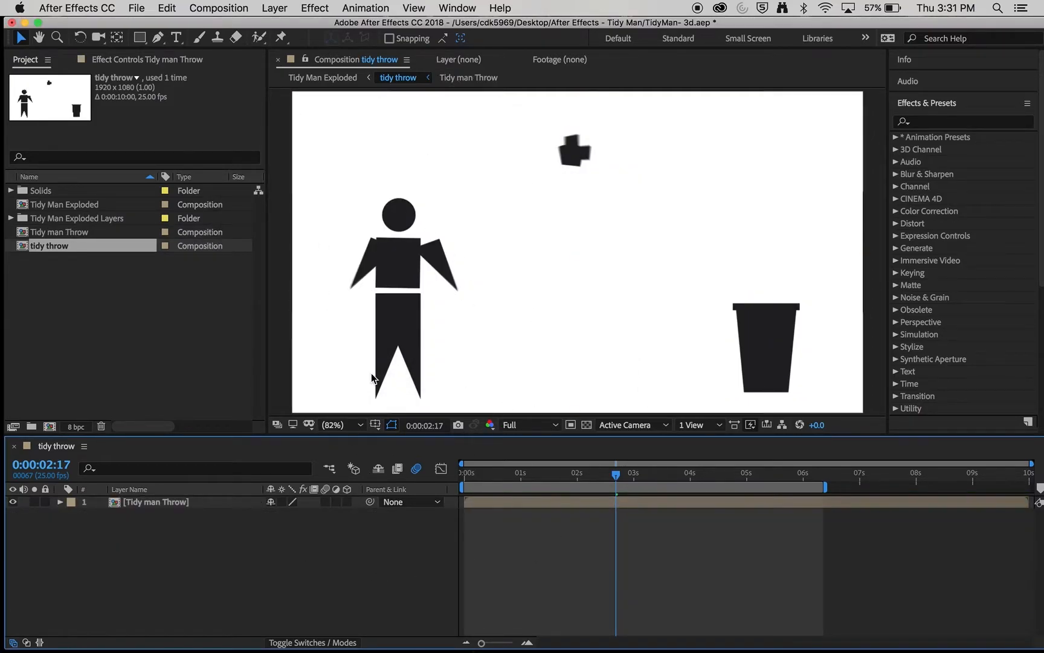
left_click(154, 503)
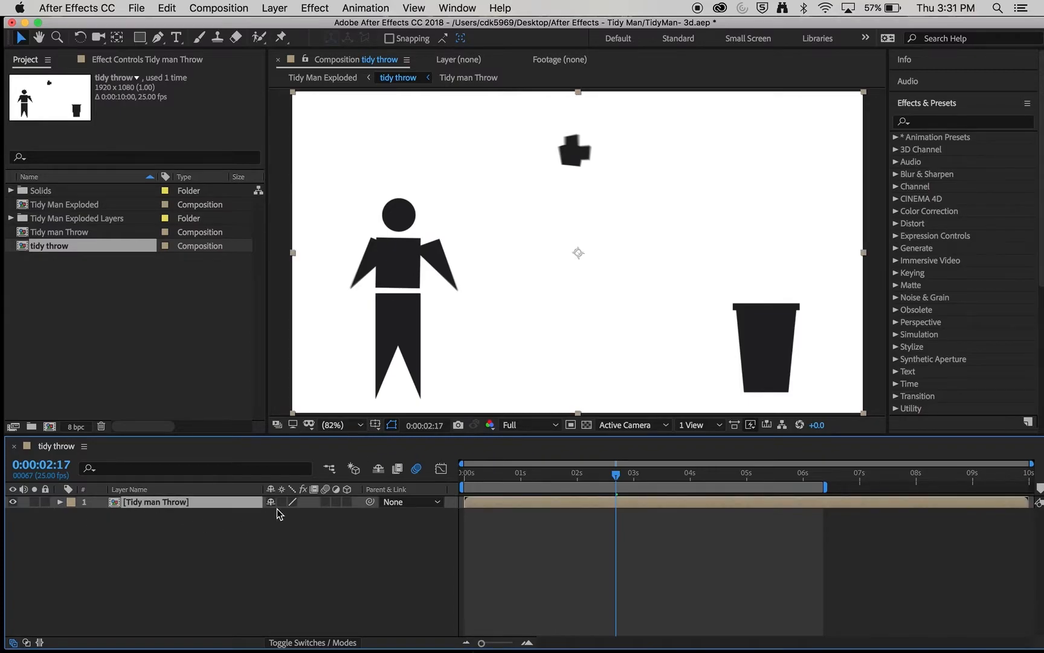
double_click(120, 504)
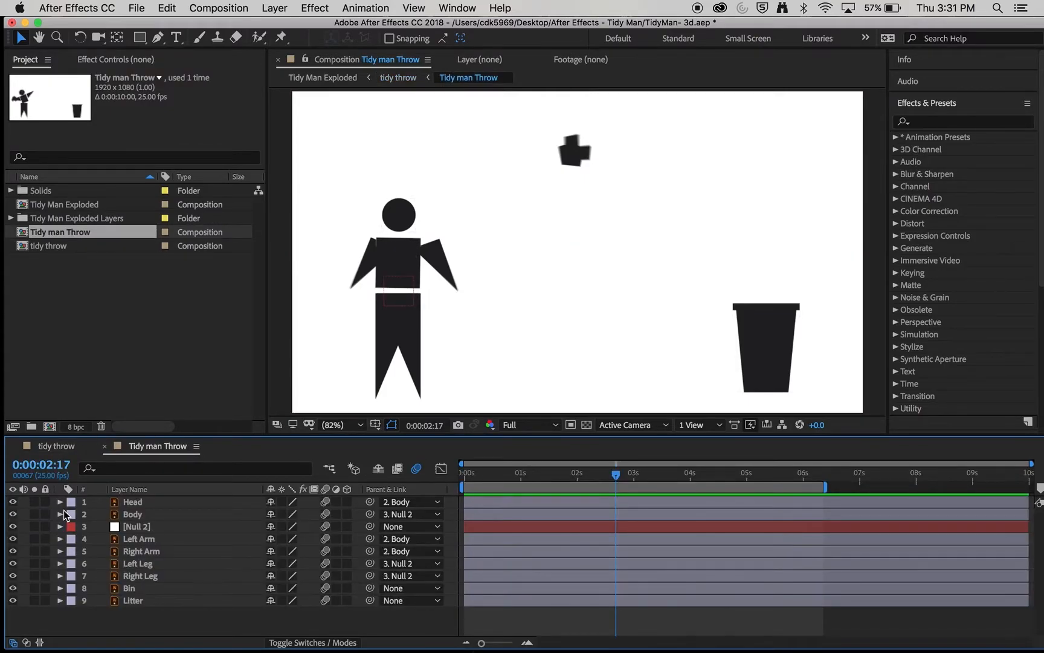
left_click(13, 515)
left_click(12, 552)
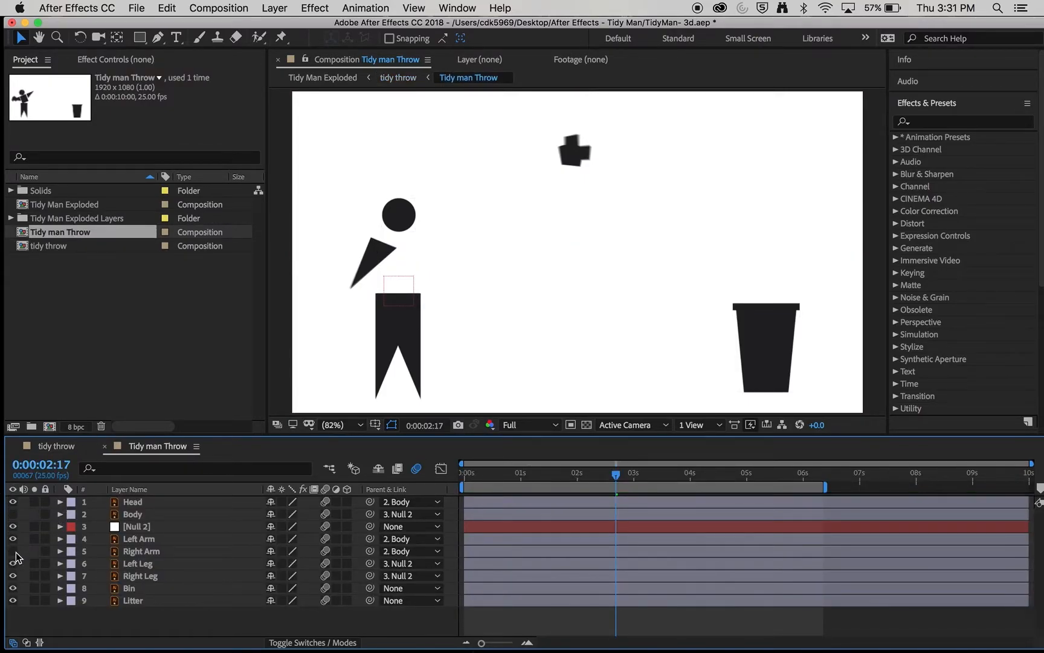
left_click(65, 451)
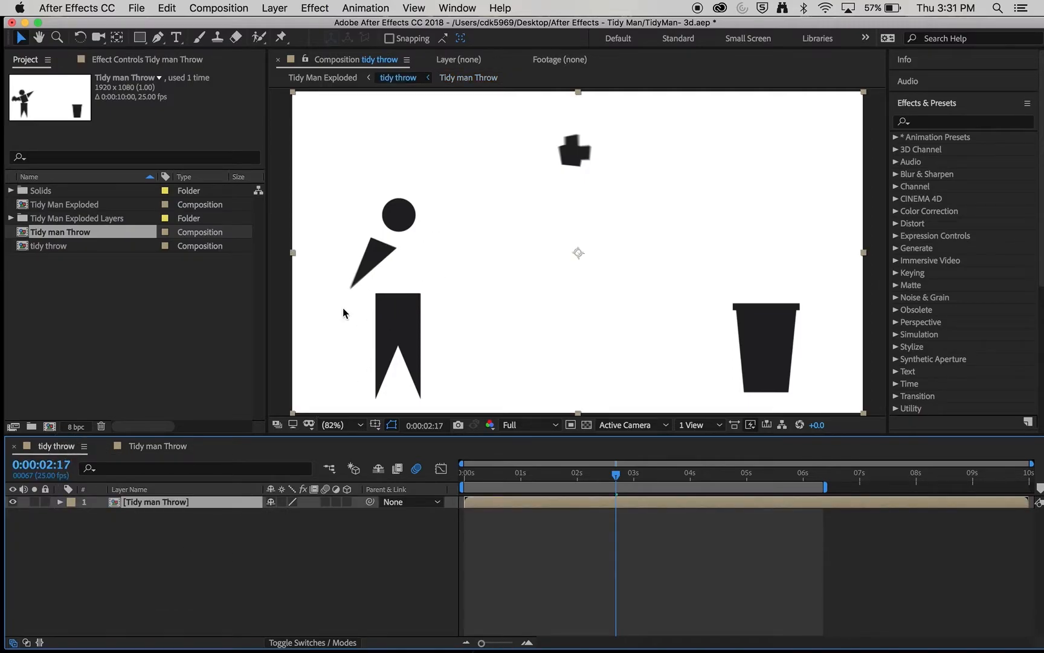
- Create a medium cyan solid and place it below the Tidy man Throw layer
left_click(586, 424)
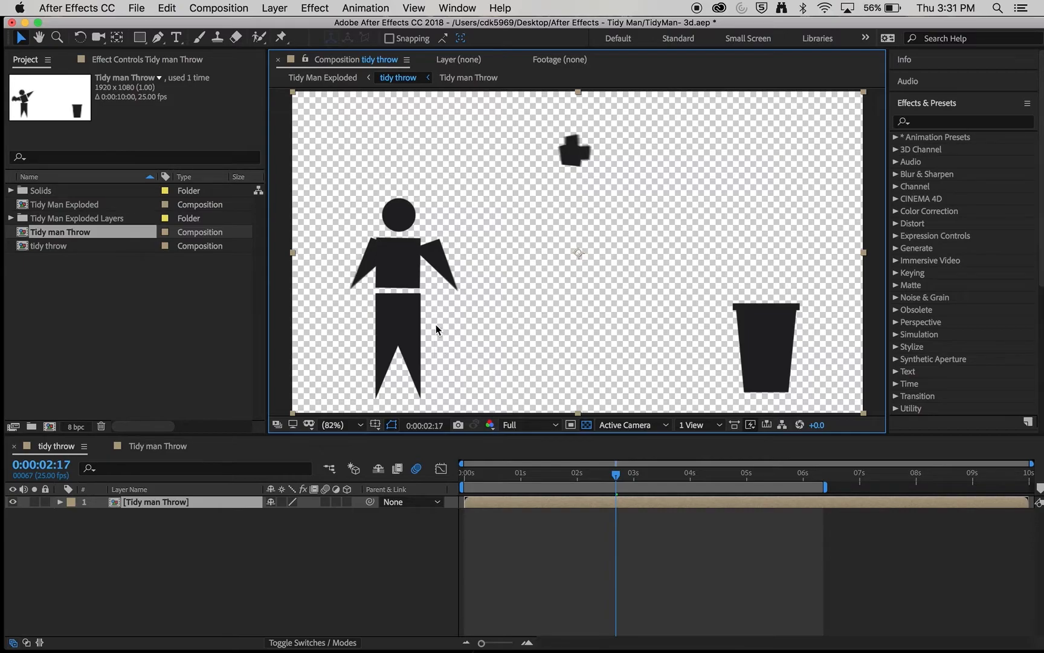
left_click(283, 8)
mouse_move(291, 28)
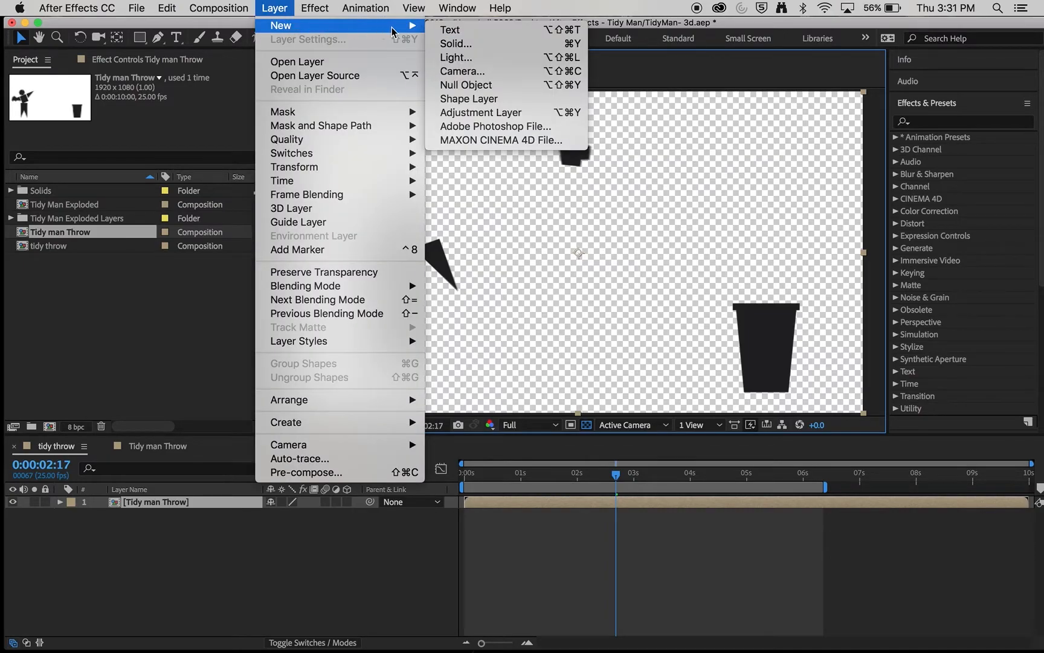
left_click(458, 44)
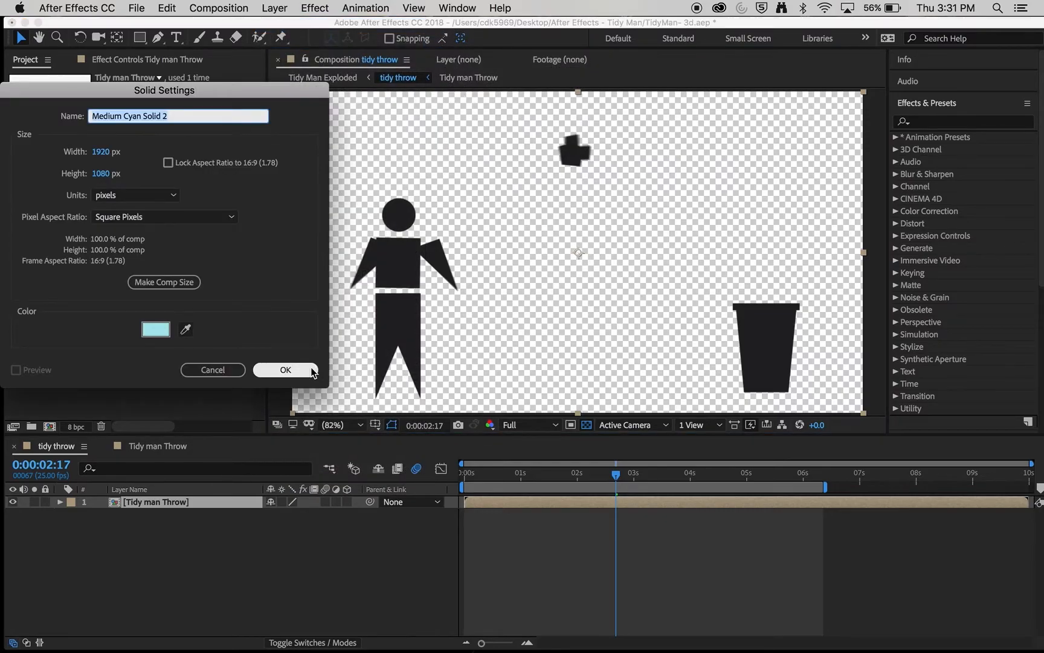
left_click(285, 370)
left_click_drag(152, 501, 147, 526)
- Add a second solid coloured deep teal, named Deep Cyan Solid 1
left_click(274, 8)
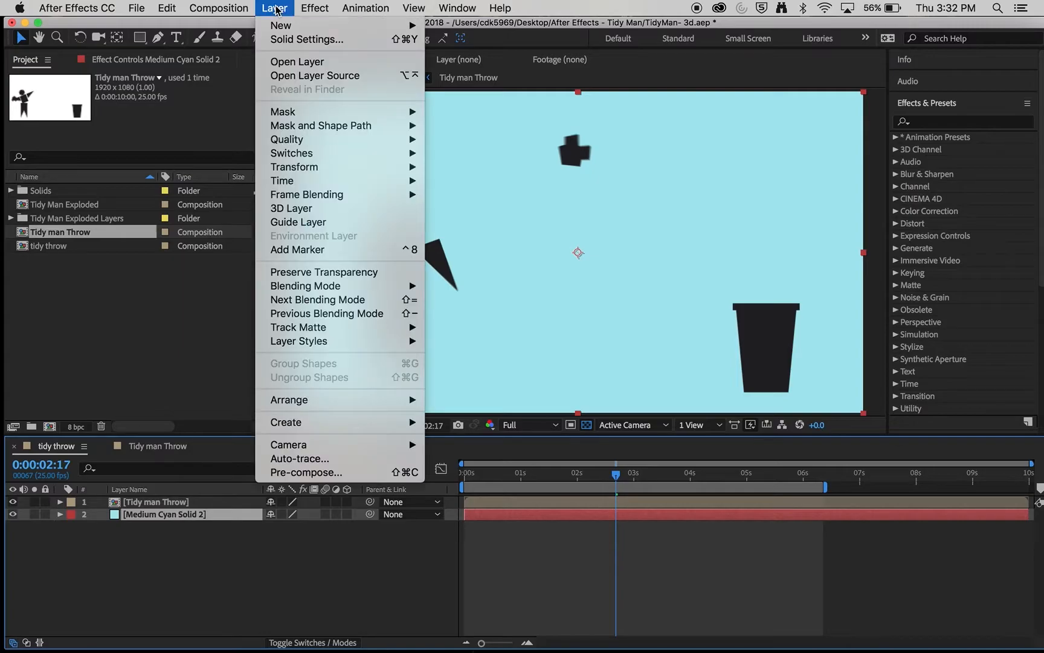
mouse_move(285, 26)
left_click(472, 43)
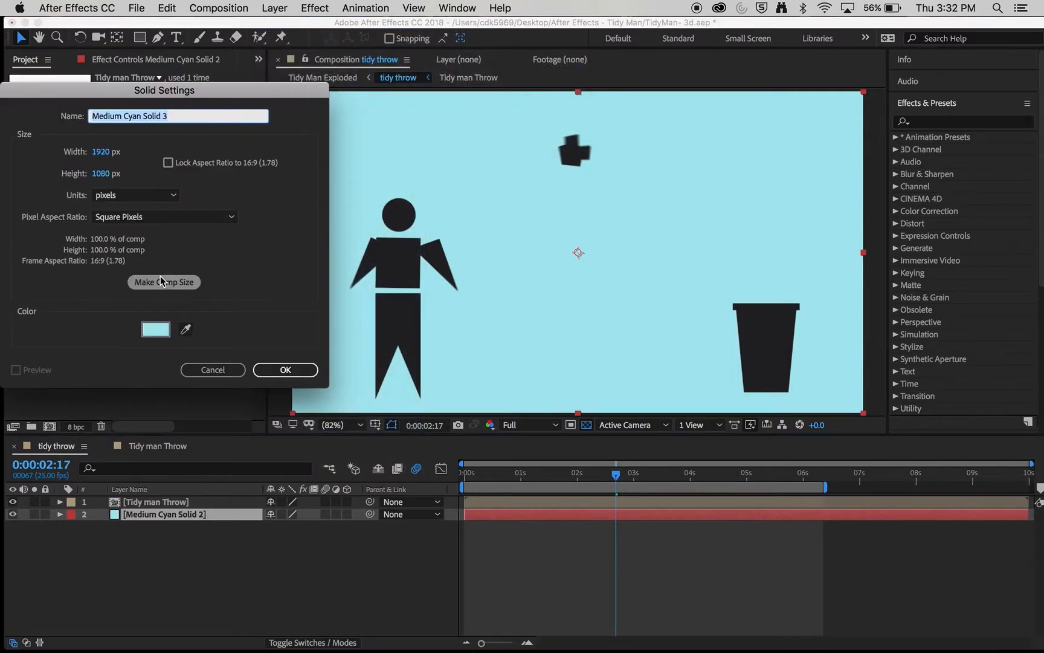
left_click(151, 329)
left_click_drag(169, 180, 177, 200)
left_click(306, 121)
left_click(281, 369)
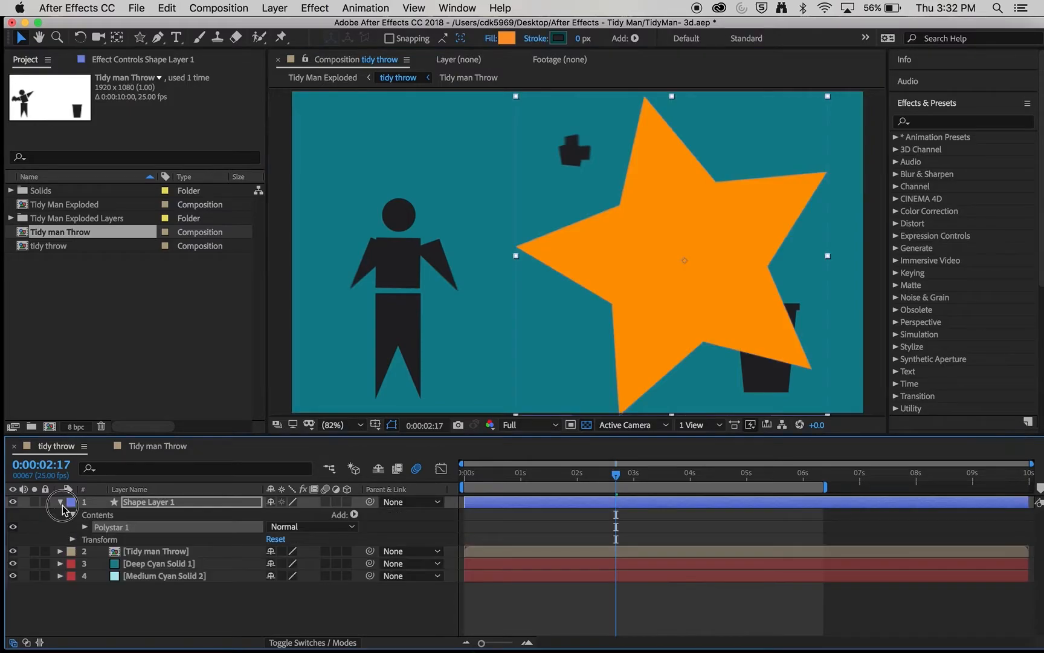
- Collapse Shape Layer 1's star properties and select the Tidy man Throw layer
left_click(60, 502)
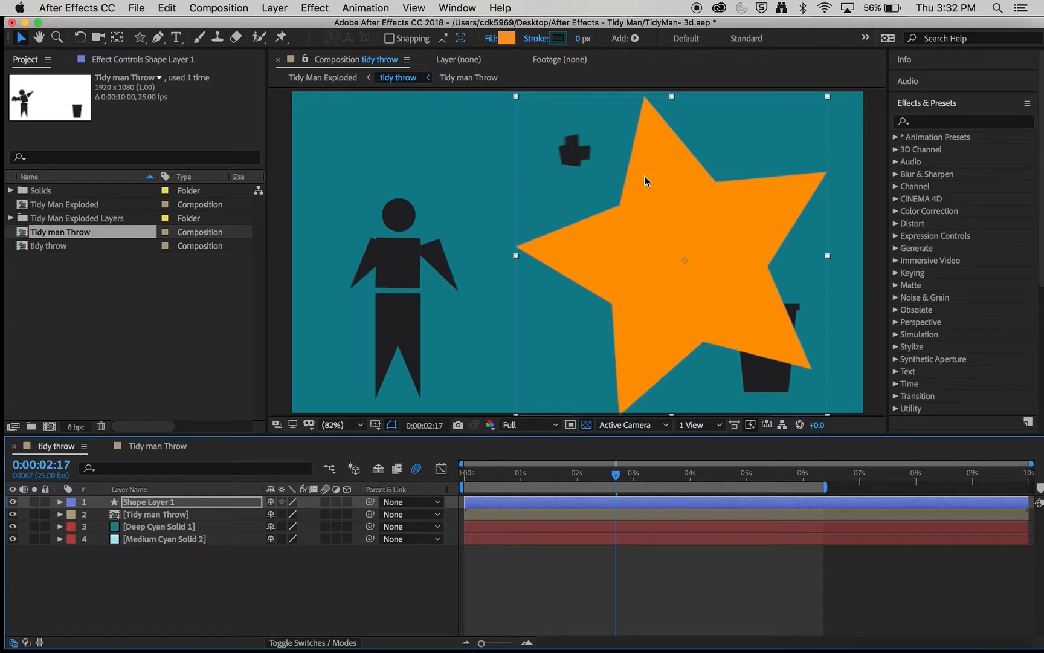
left_click(143, 517)
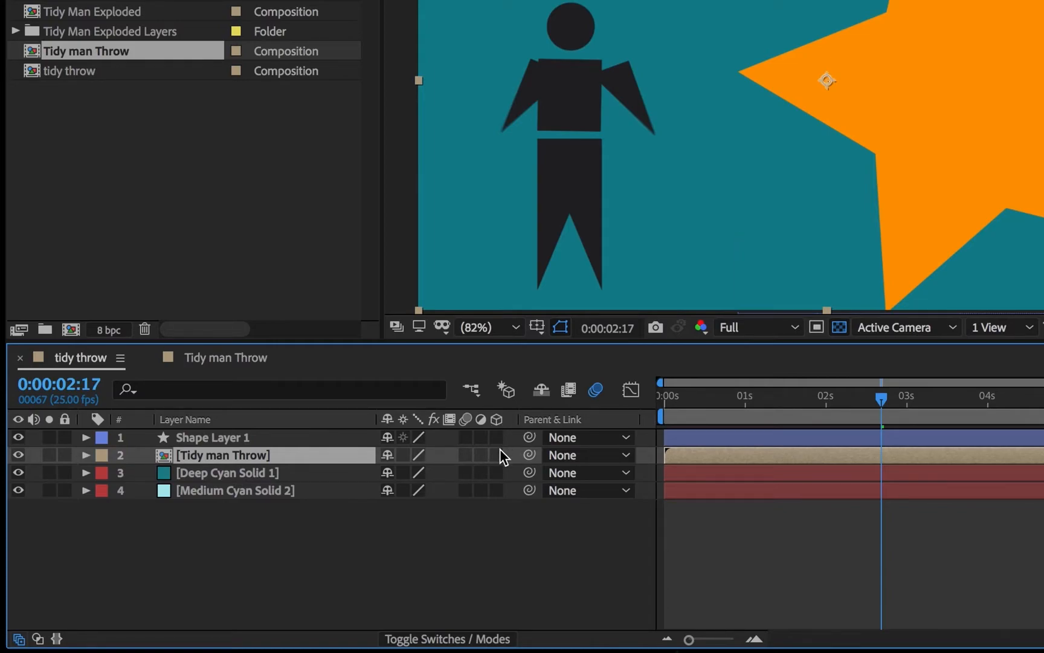
- Make the star and Tidy man Throw layers 3D and reposition the figure
left_click_drag(493, 457, 498, 440)
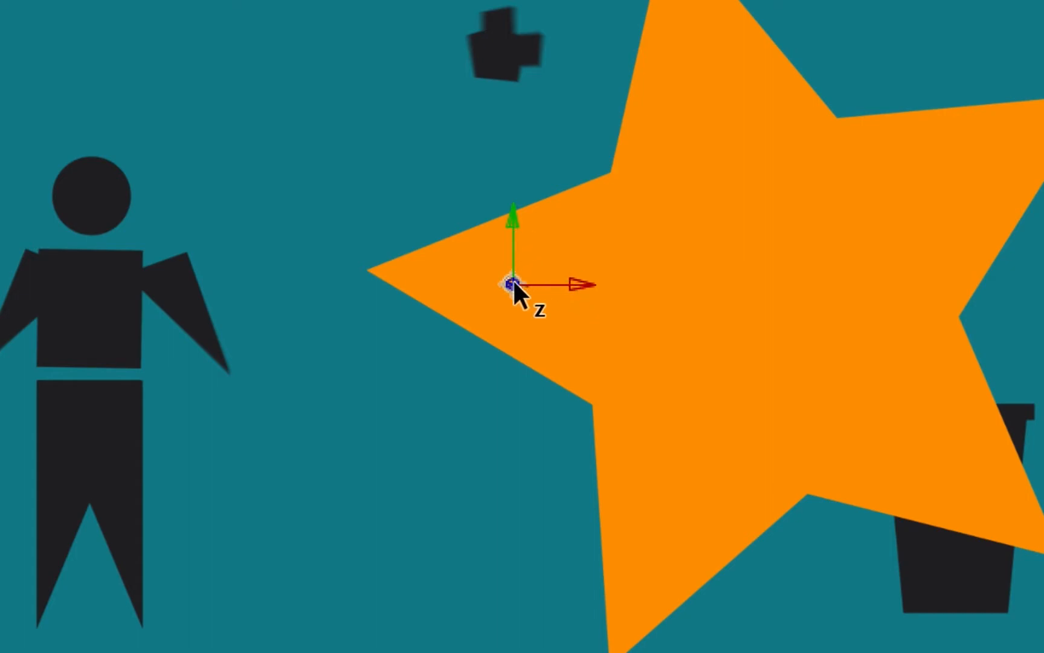
mouse_move(587, 281)
left_mouse_down()
mouse_move(687, 277)
mouse_move(602, 276)
left_mouse_up()
mouse_move(524, 219)
left_mouse_down()
mouse_move(527, 147)
mouse_move(530, 201)
left_mouse_up()
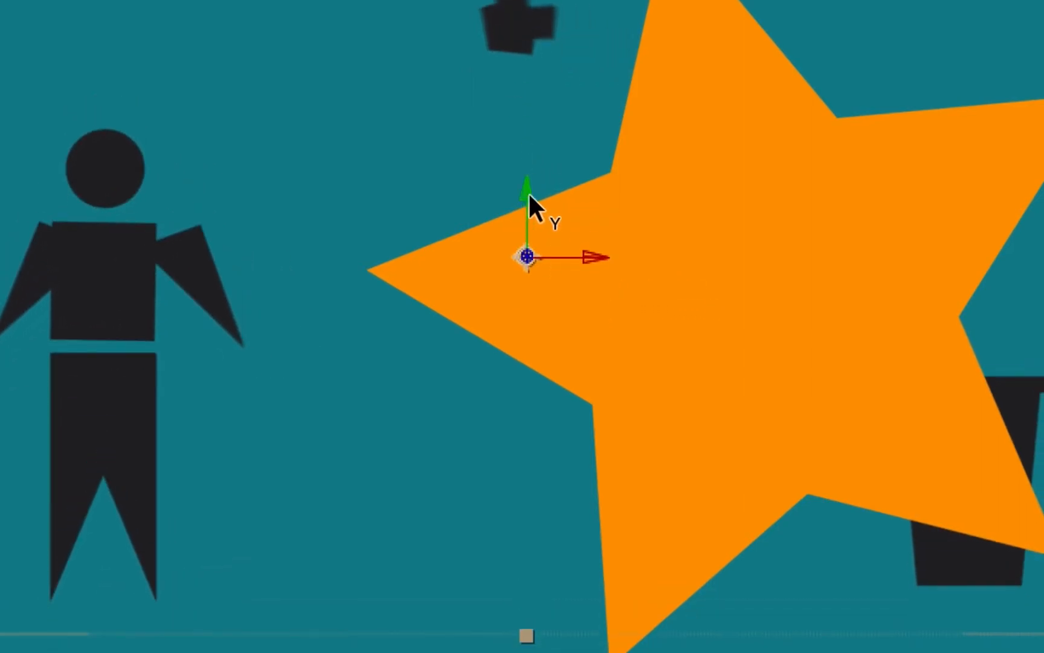
mouse_move(526, 254)
left_mouse_down()
mouse_move(559, 219)
mouse_move(690, 155)
mouse_move(497, 210)
mouse_move(315, 334)
mouse_move(528, 266)
left_mouse_up()
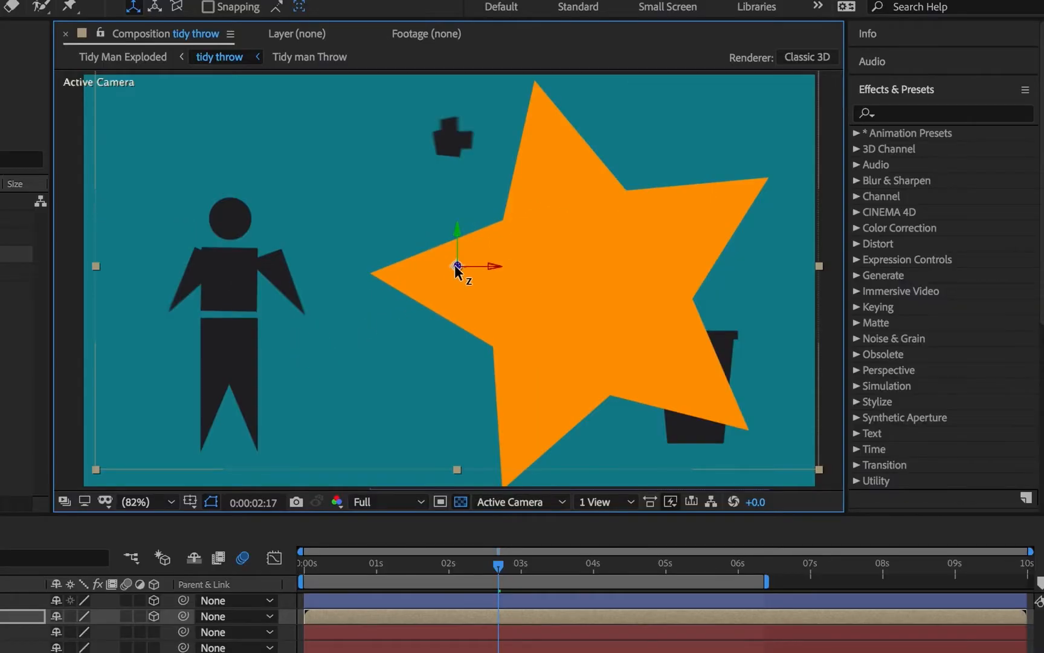
left_click_drag(456, 270, 324, 353)
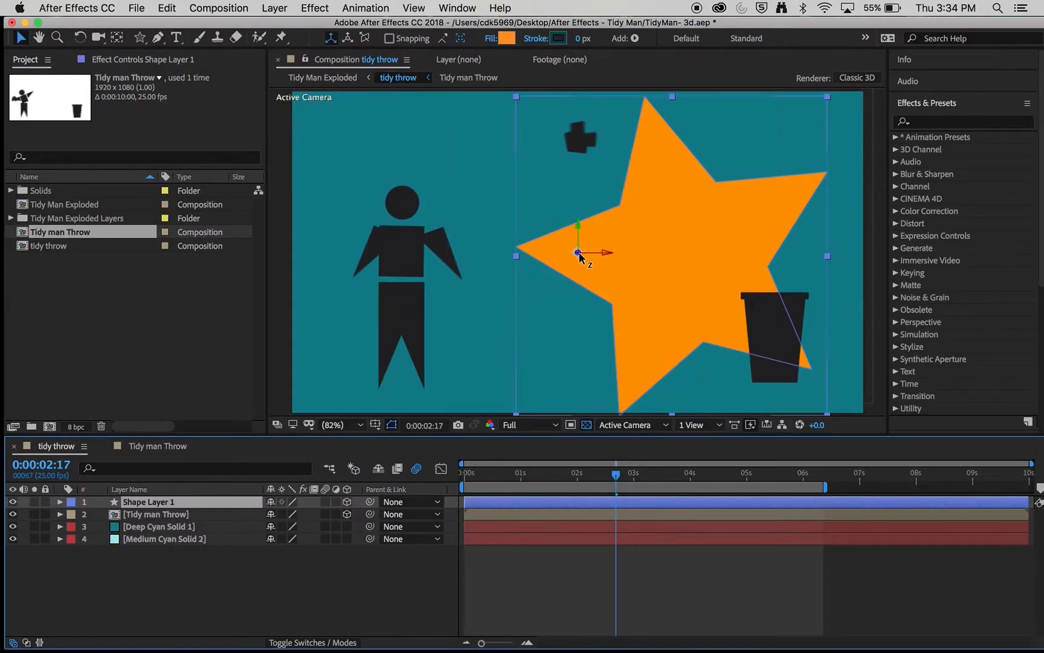
- Push the orange star back along the depth axis so it appears smaller
left_click_drag(578, 256, 901, 172)
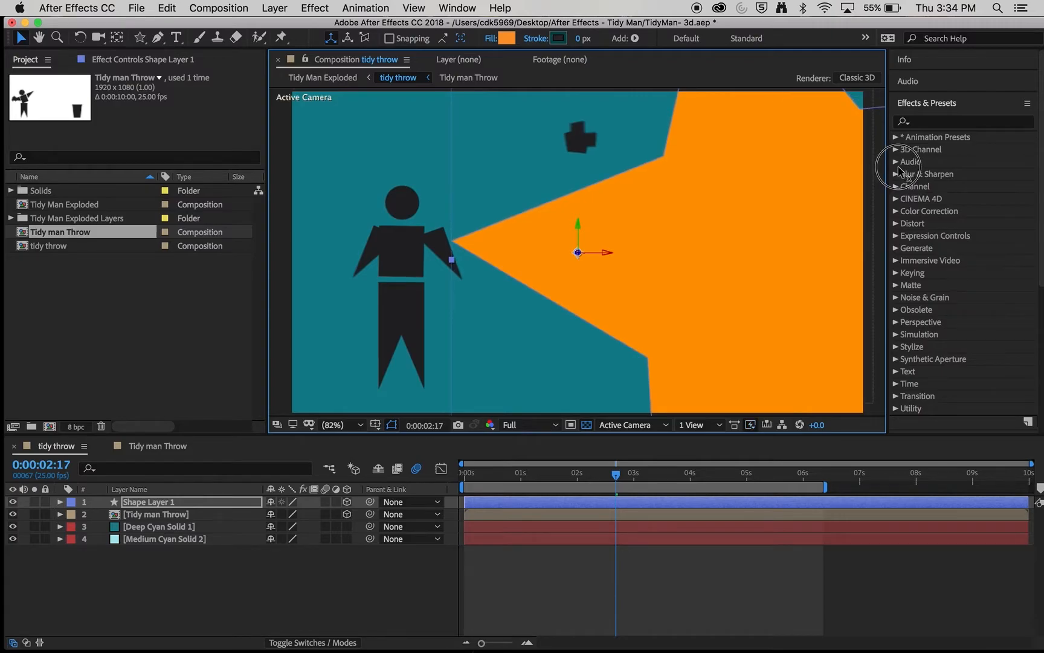
left_click_drag(899, 172, 392, 299)
left_click_drag(578, 254, 153, 537)
left_click_drag(577, 252, 176, 524)
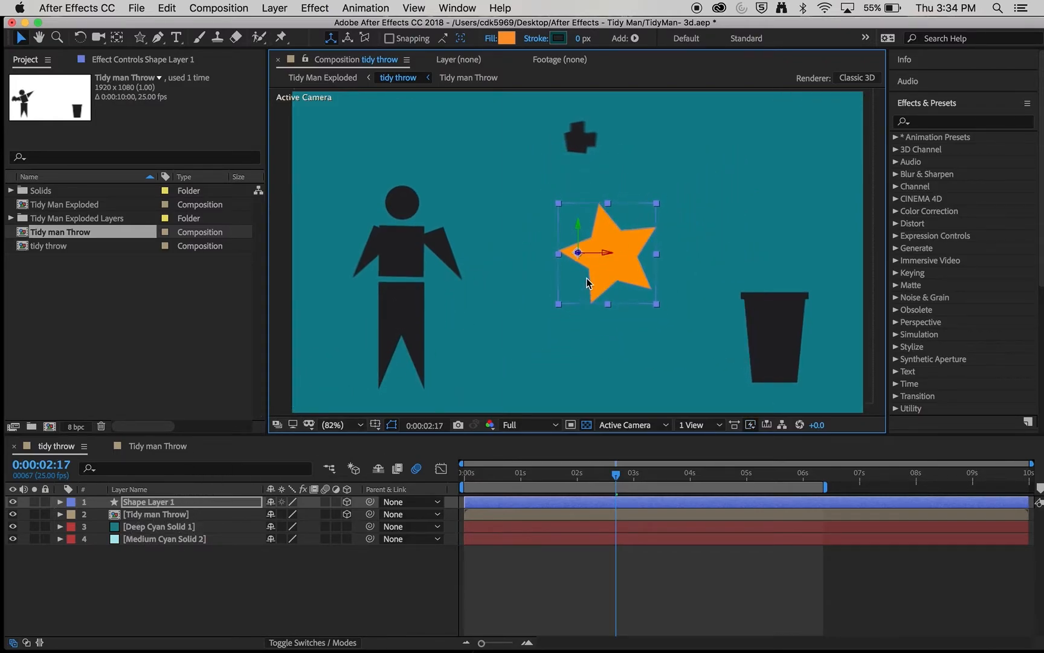
left_click_drag(579, 253, 405, 362)
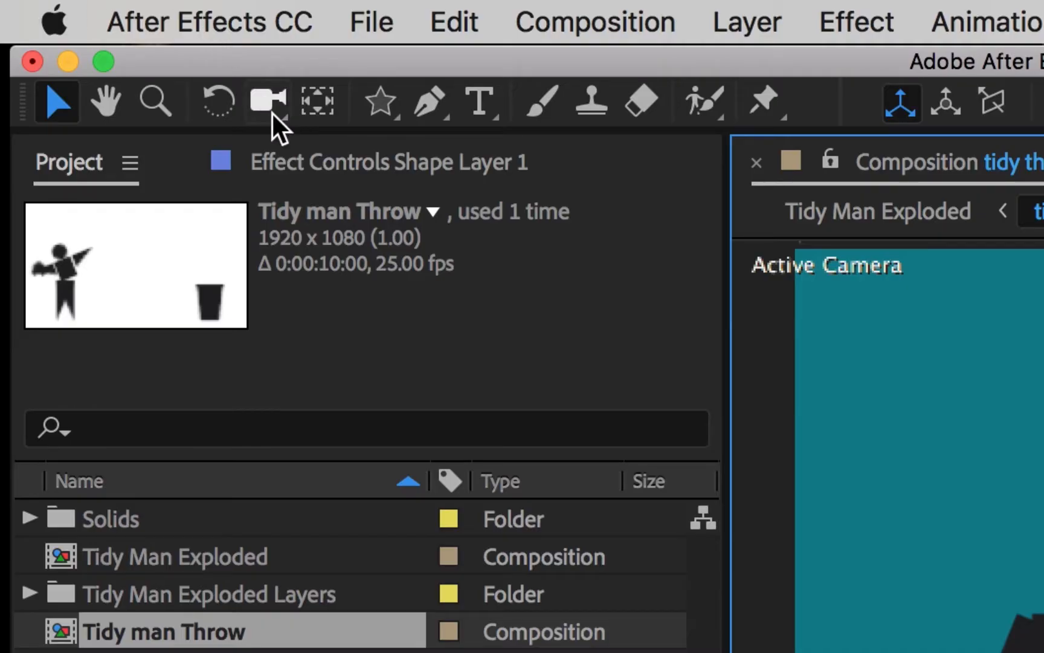
- Switch to the Orbit Camera Tool and deselect the star layer
left_click_drag(284, 119, 448, 147)
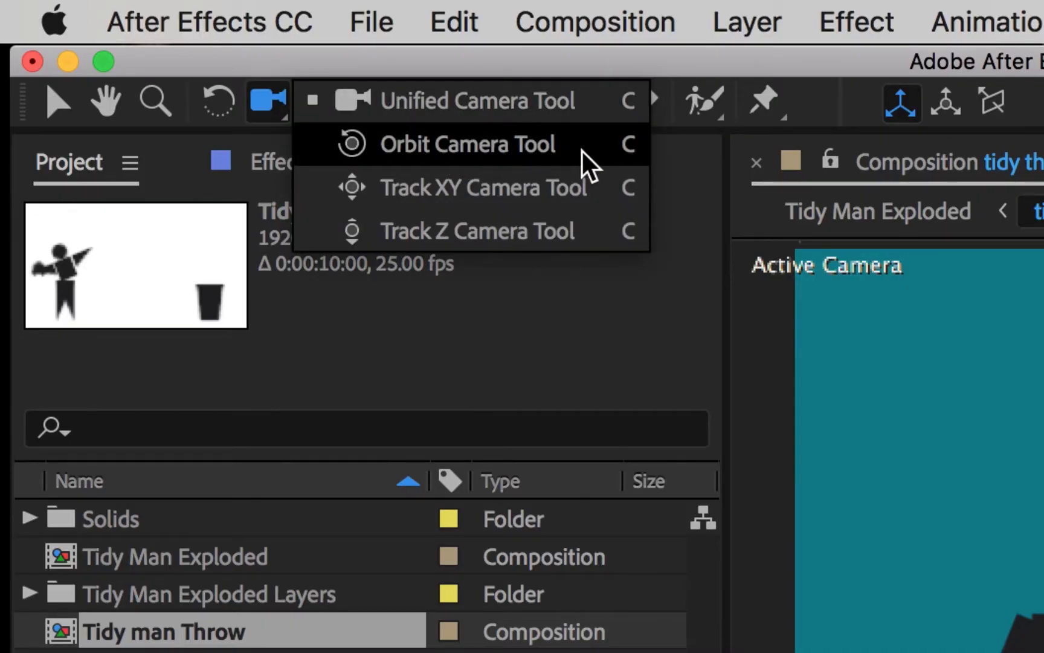
left_click_drag(582, 151, 582, 185)
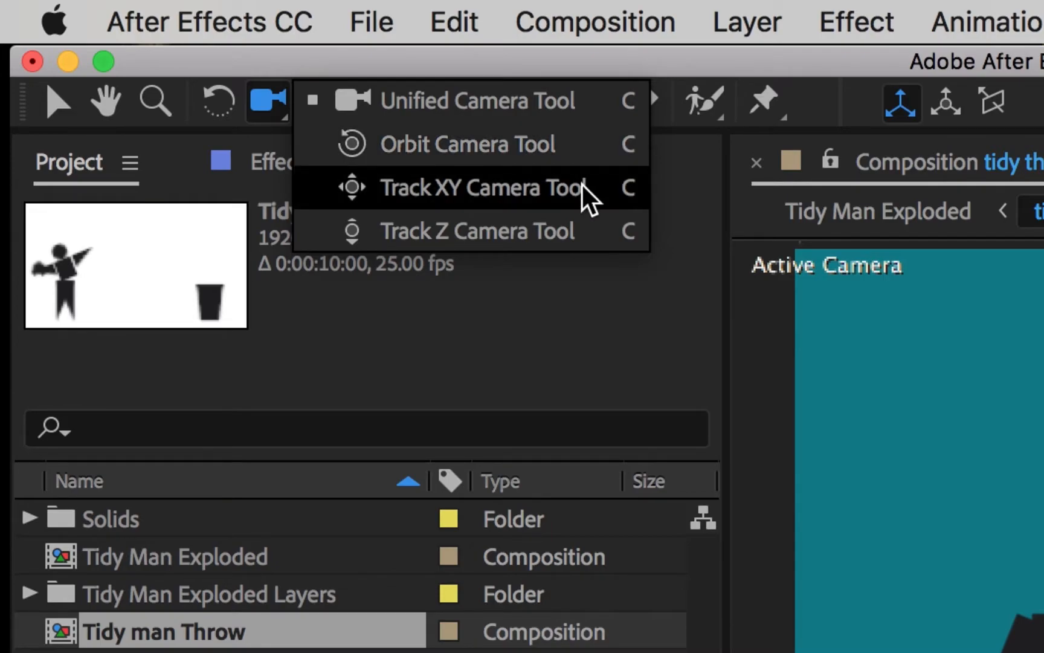
left_click_drag(582, 185, 588, 225)
left_click(564, 155)
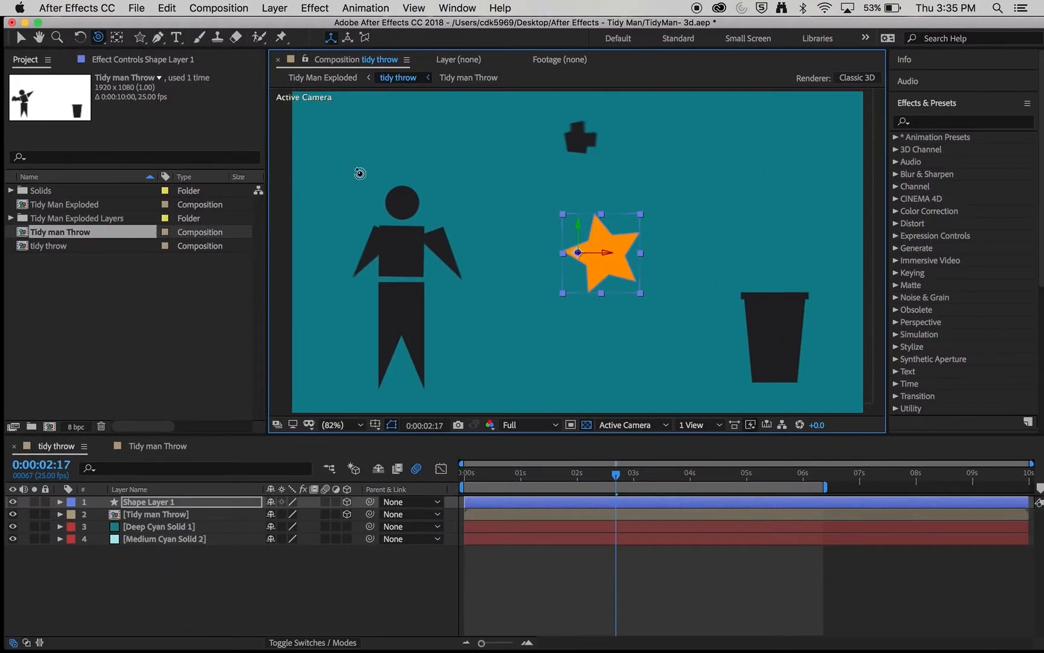
left_click(982, 473)
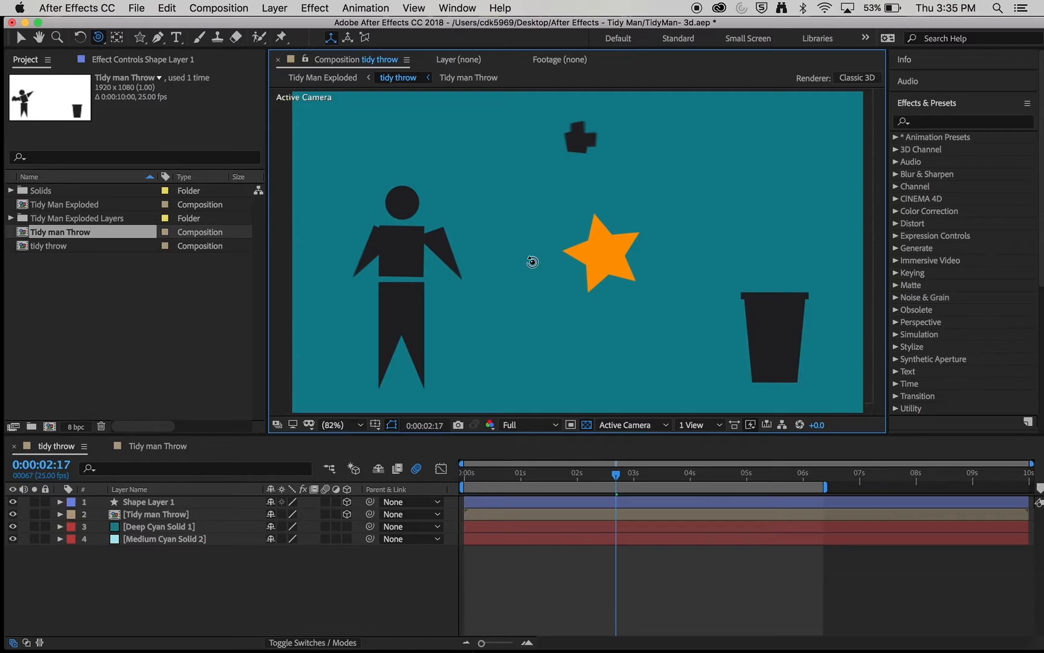
left_click(288, 6)
- Add Camera 1, a one-node 18 mm camera with depth of field disabled
mouse_move(291, 27)
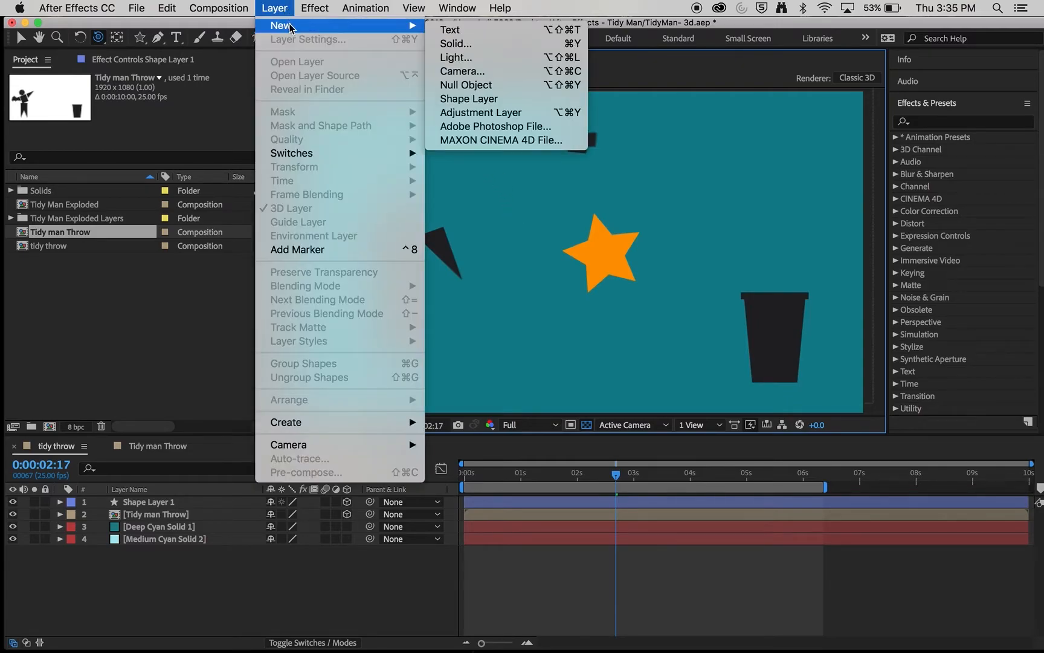
left_click(540, 75)
left_click_drag(239, 92, 321, 67)
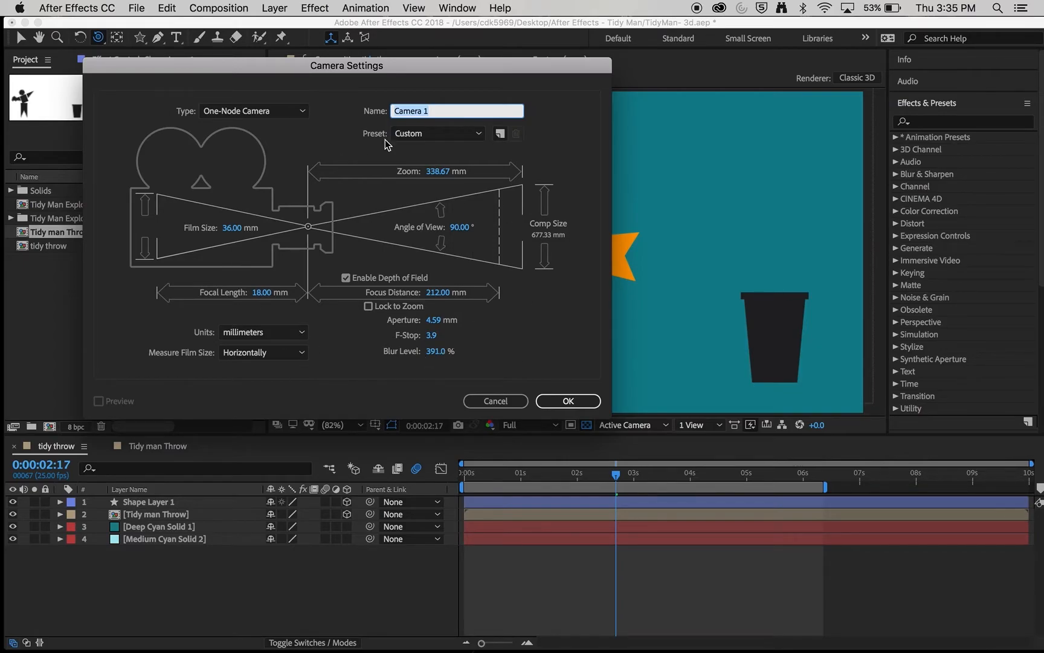
left_click(346, 277)
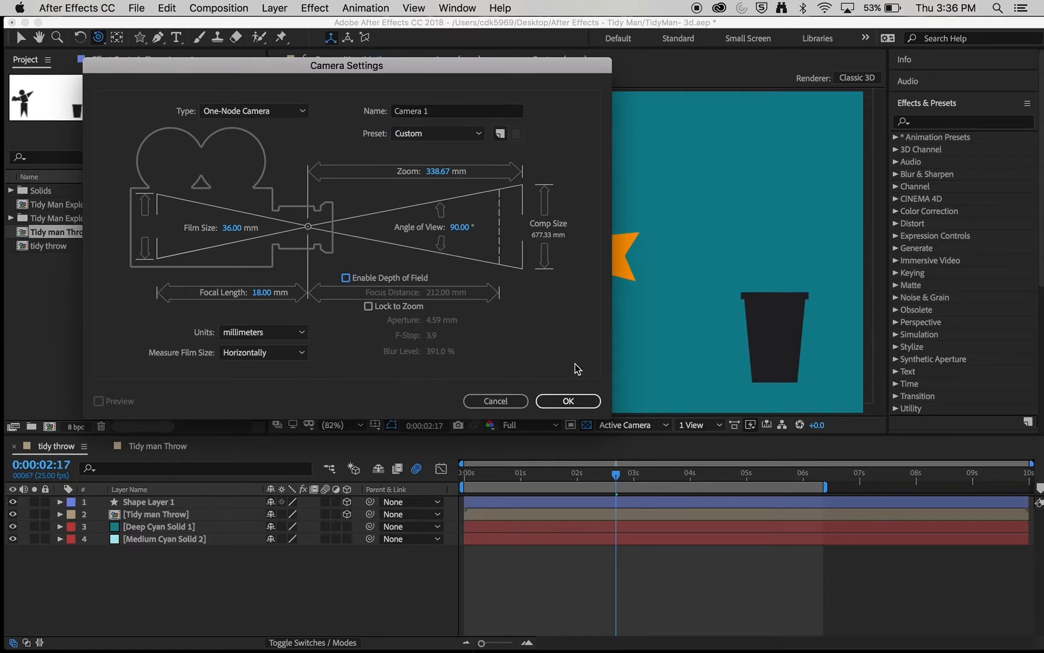
left_click(584, 402)
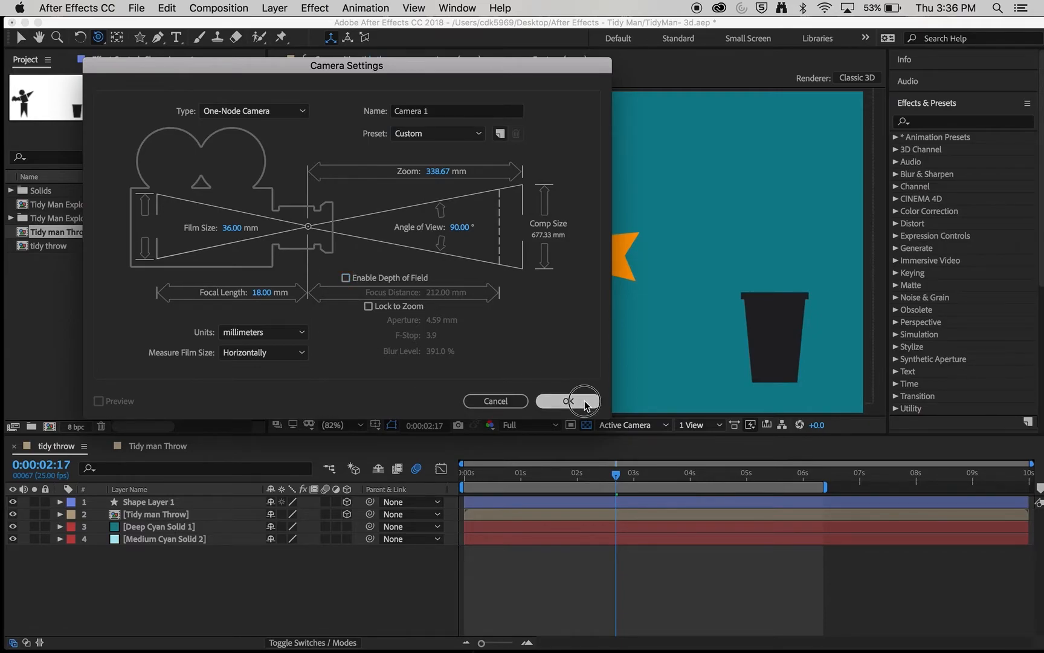
left_click(155, 505)
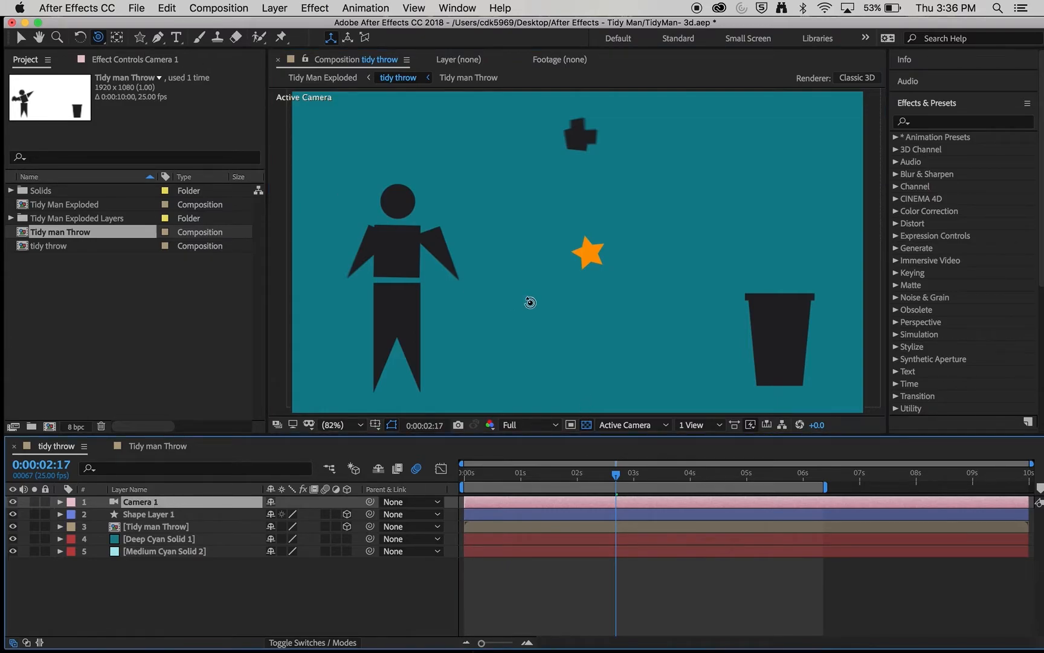
- Orbit, pan and dolly Camera 1 to view the scene from a rotated, more distant angle
left_click(97, 39)
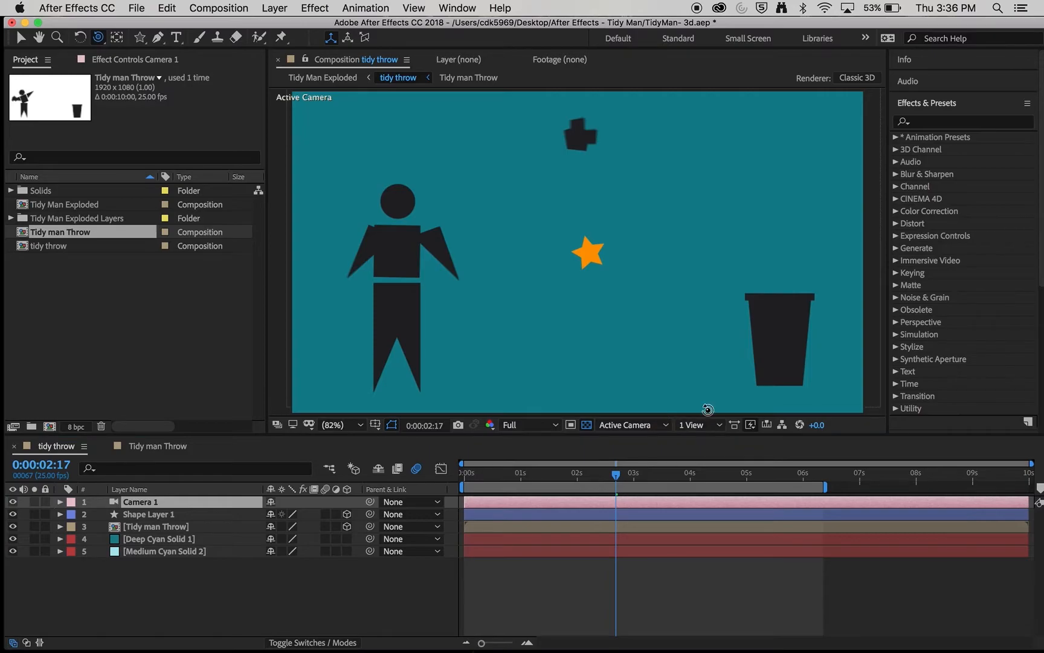
left_click_drag(681, 296, 694, 273)
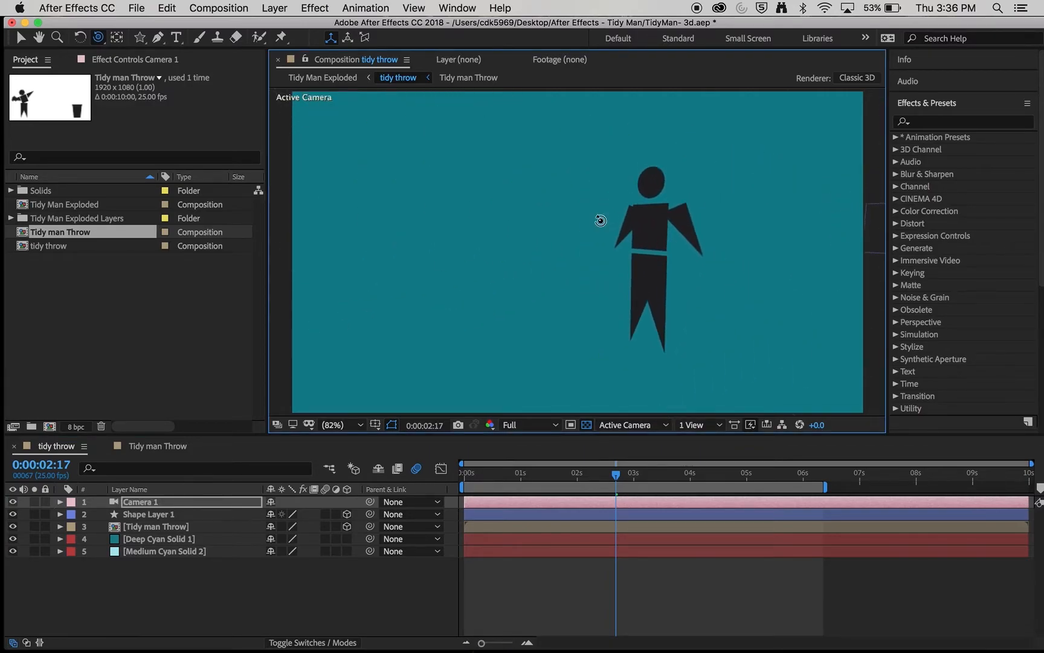
left_click_drag(99, 38, 143, 67)
left_click_drag(630, 265, 640, 233)
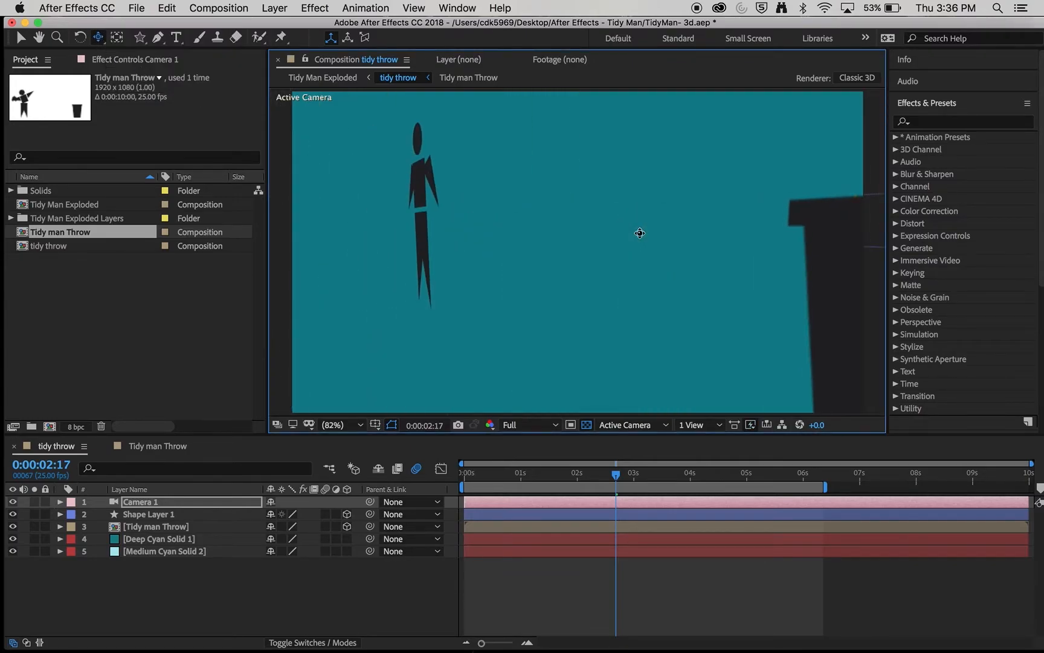
left_click_drag(98, 38, 142, 84)
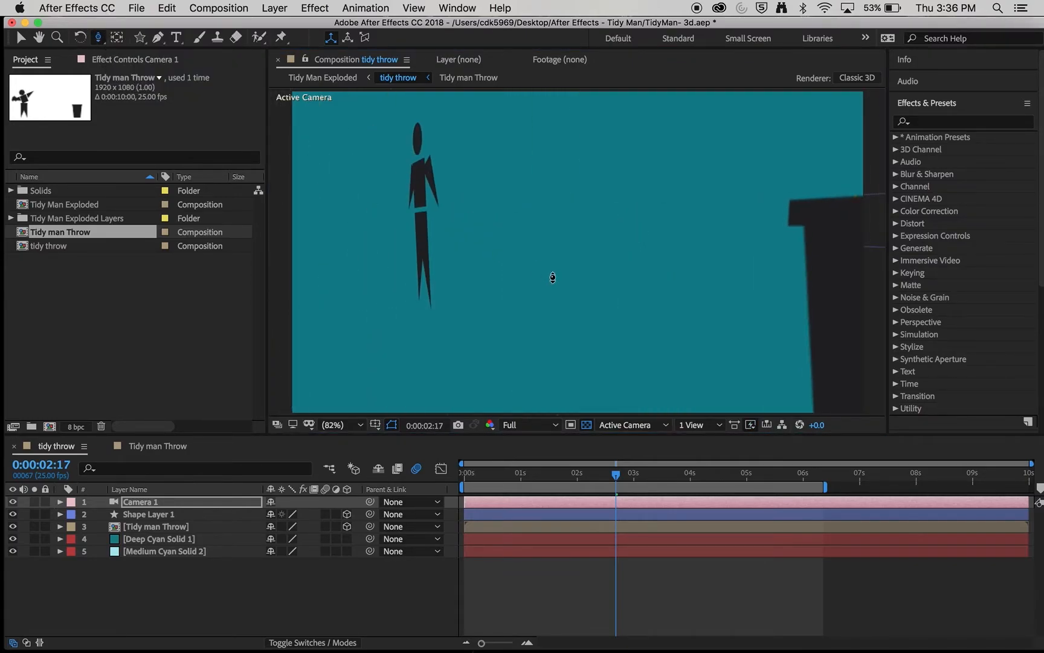
left_click_drag(565, 283, 492, 386)
left_click_drag(98, 38, 139, 55)
left_click_drag(613, 299, 629, 272)
left_click(168, 519)
- Move the orange star forward in depth toward the camera, in front of the bin
left_click(20, 39)
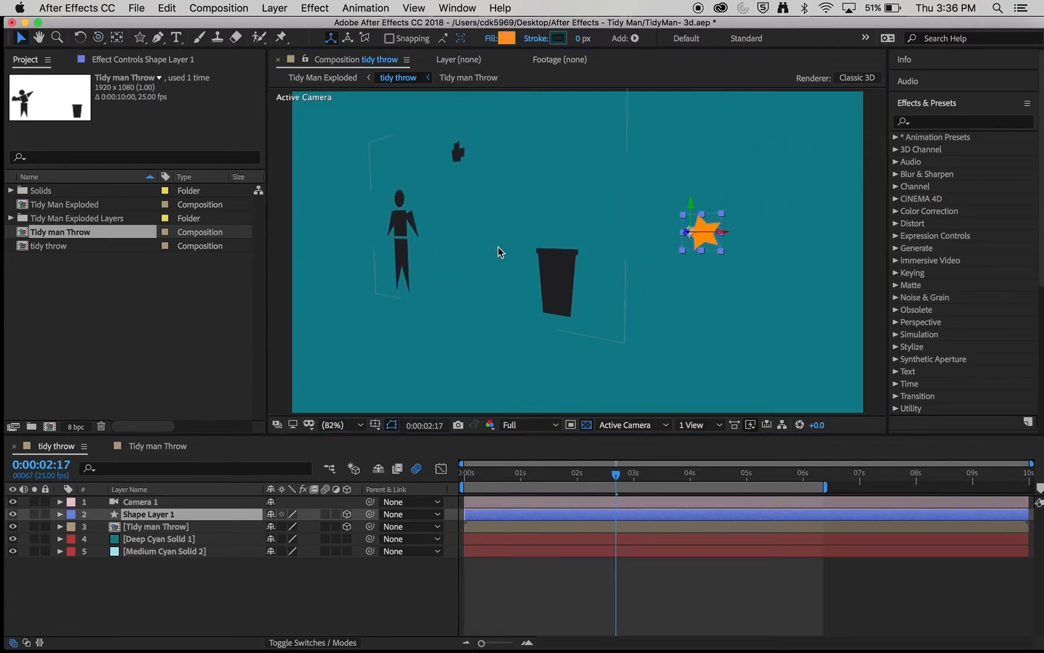
left_click(574, 275)
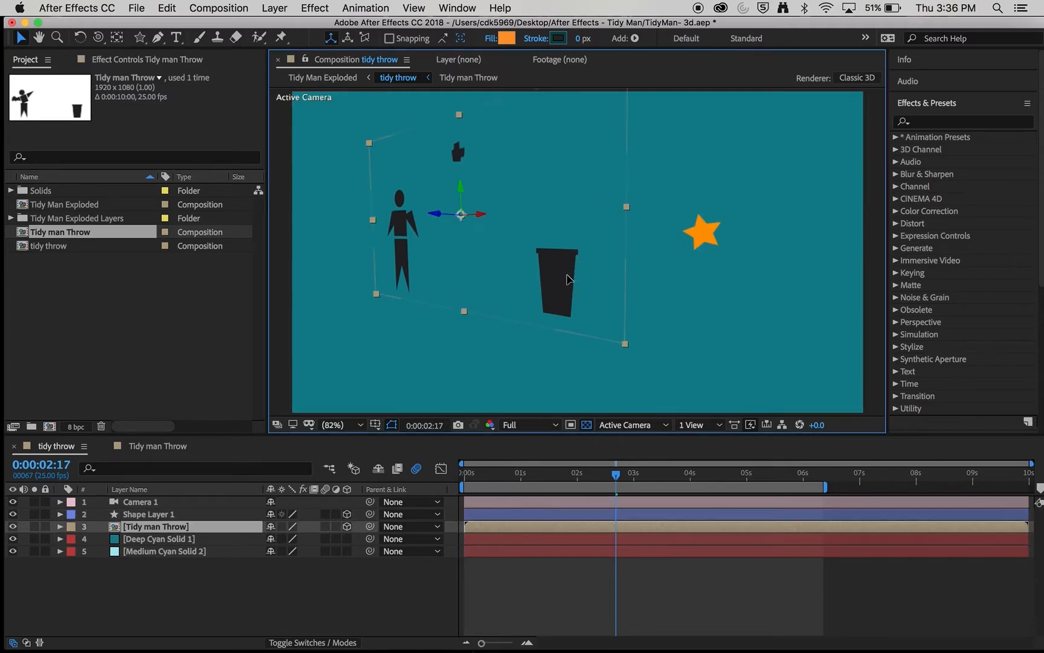
left_click(707, 235)
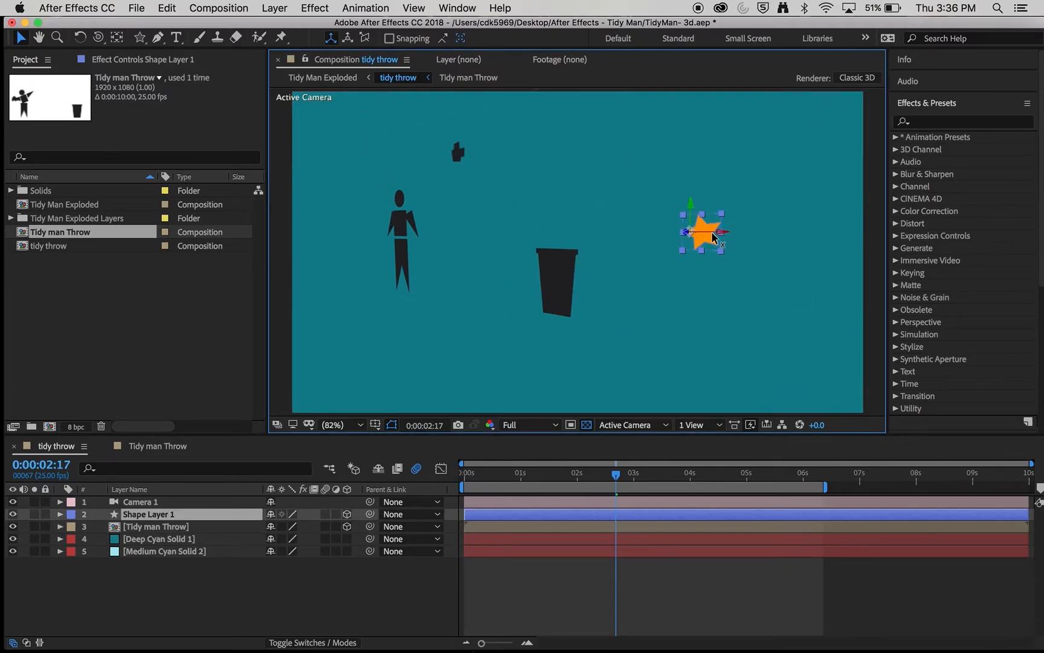
left_click_drag(577, 241, 414, 293)
left_click_drag(672, 232, 327, 291)
scroll(680, 244, "up", 1)
left_click_drag(695, 229, 640, 276)
left_click_drag(686, 233, 506, 249)
- Pan Camera 1 to bring the man back into view
key("c")
scroll(484, 214, "up", 5)
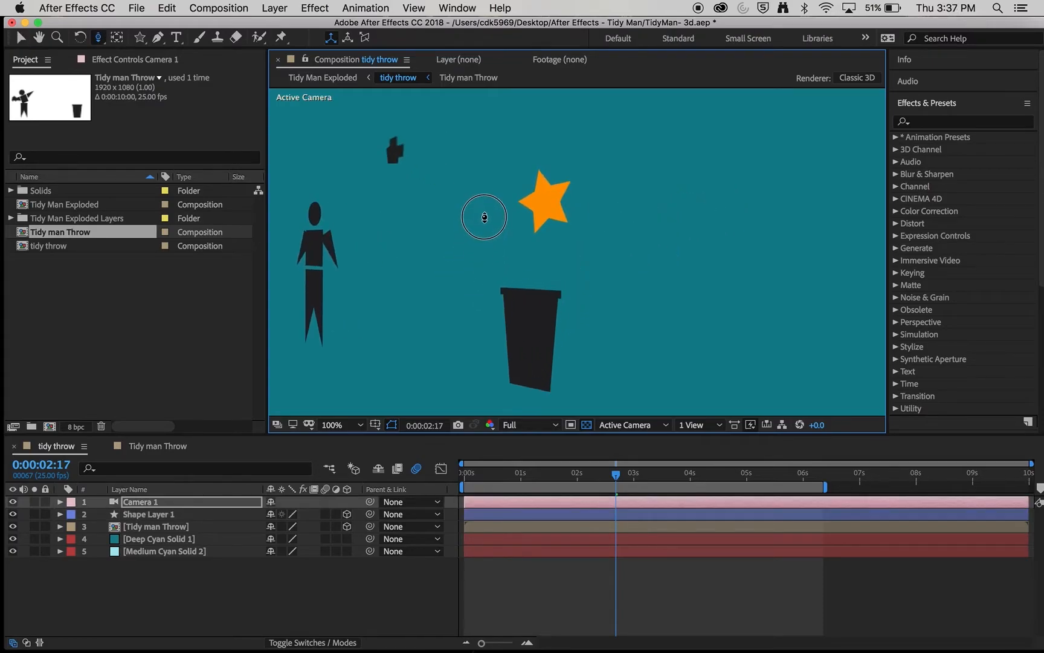
left_click_drag(95, 39, 130, 71)
left_click_drag(366, 302, 602, 236)
left_click_drag(494, 238, 553, 254)
- Orbit and pull Camera 1 back to include the bin, then preview the throw from frame 0
left_click_drag(101, 41, 125, 56)
left_click_drag(391, 264, 421, 269)
left_click_drag(97, 40, 124, 67)
left_click_drag(552, 347, 359, 283)
left_click_drag(99, 39, 135, 83)
left_click_drag(579, 275, 572, 330)
left_click_drag(616, 474, 434, 472)
key("space")
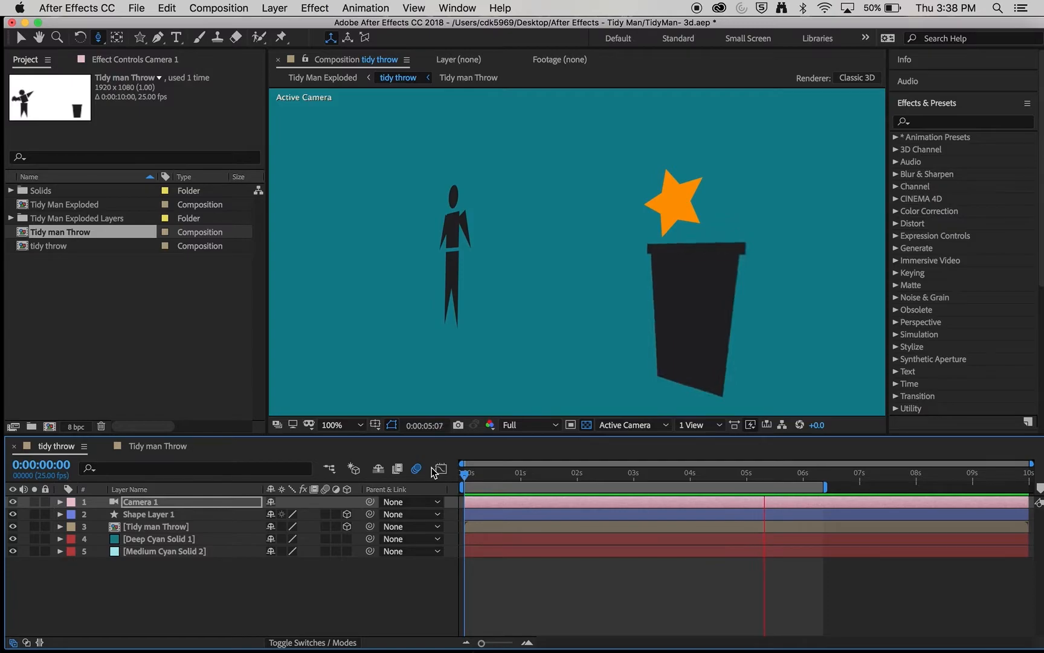
- Dolly Camera 1 back from the close-up and move its first Position/Orientation keyframes to 0s
key("space")
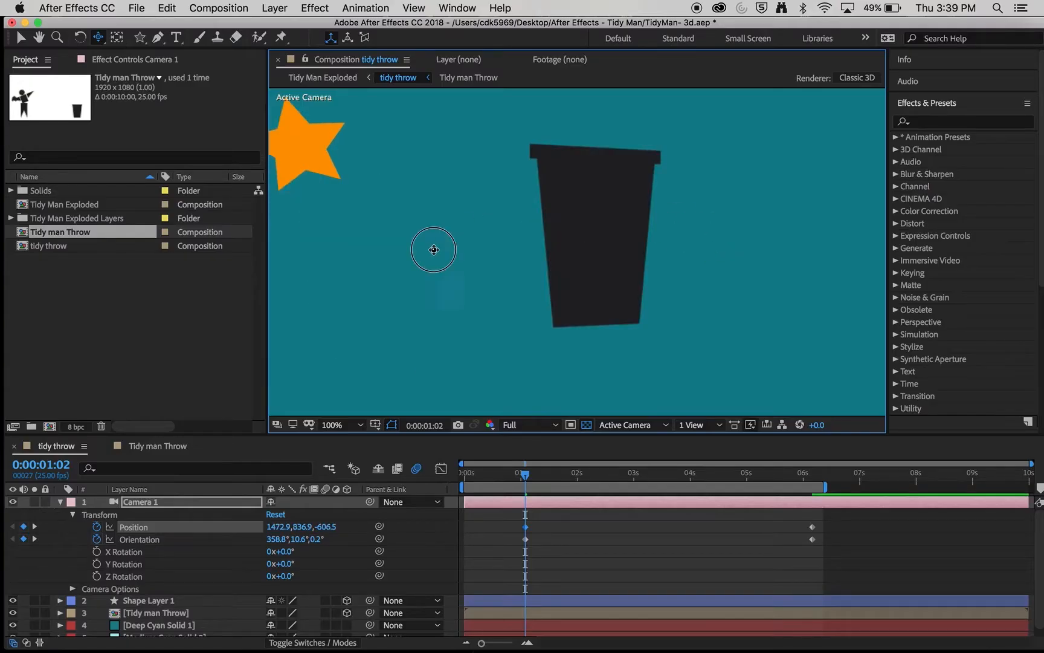
left_click_drag(432, 249, 504, 290)
left_click(98, 36)
left_click(145, 84)
left_click_drag(417, 187, 390, 334)
left_click_drag(550, 555, 468, 531)
- Preview the camera pulling back from the throwing figure to frame the star and bin
key("space")
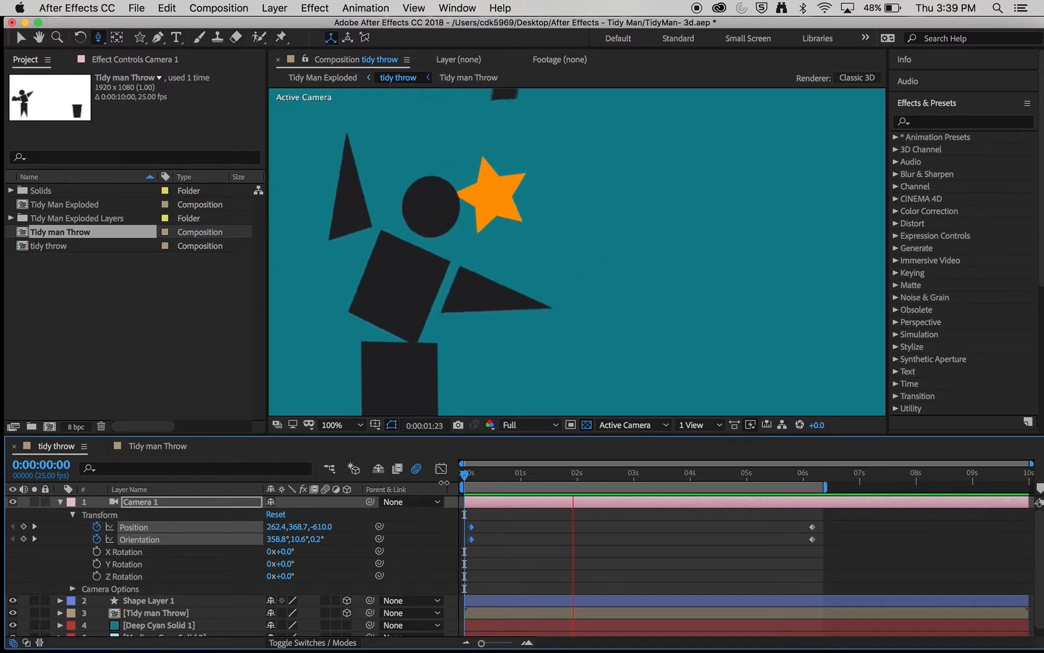
left_click(59, 502)
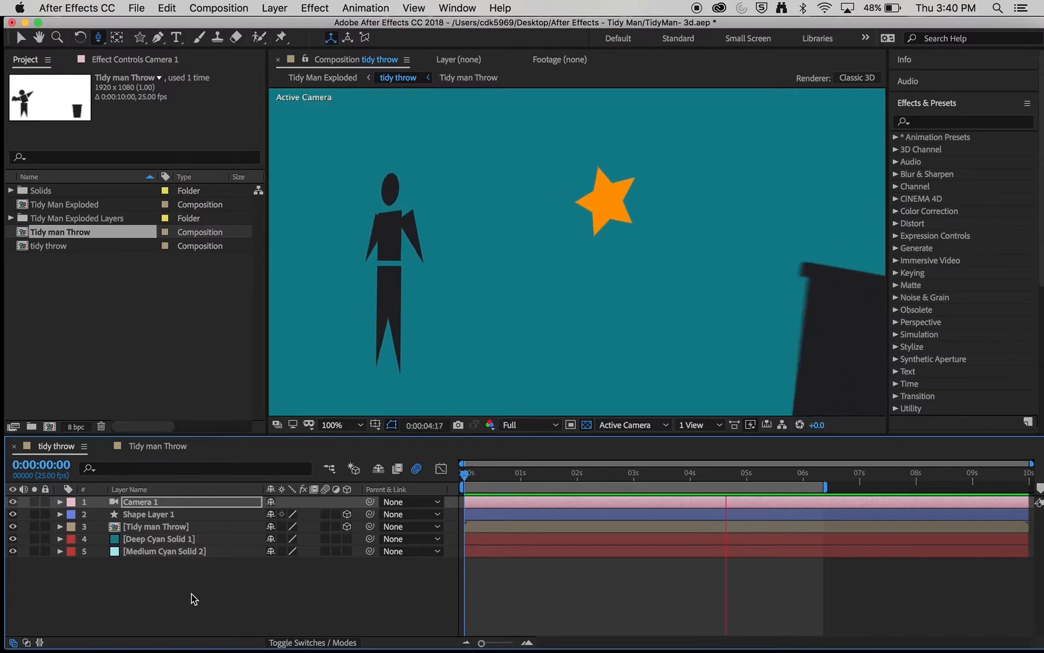
key("space")
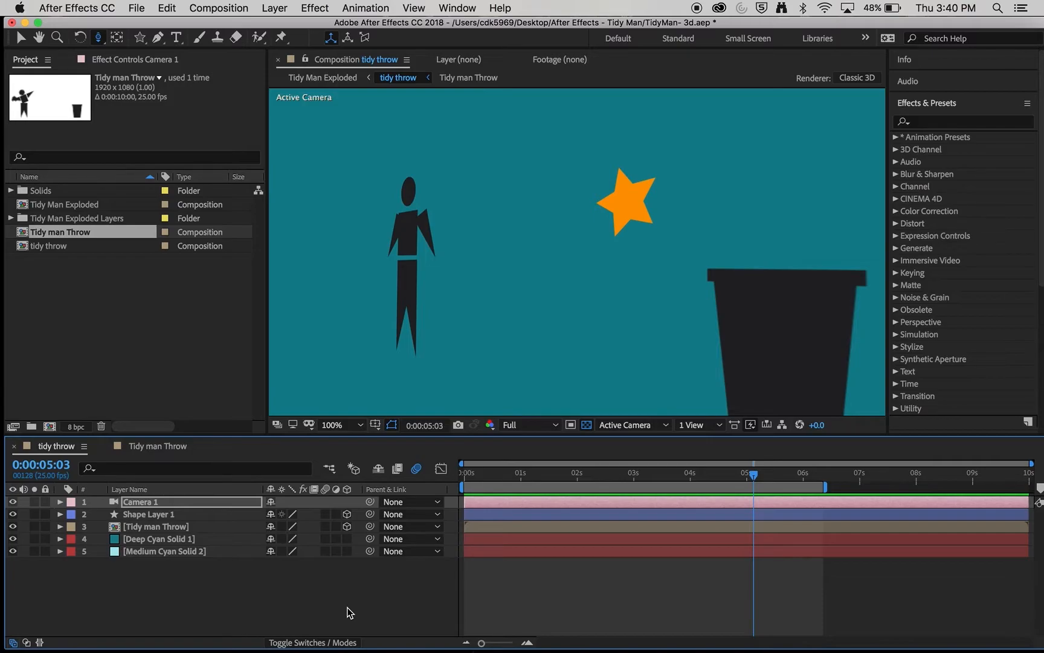
- Make Deep Cyan Solid 1 a 3D layer and nudge it toward the camera
left_click(148, 539)
left_click(60, 539)
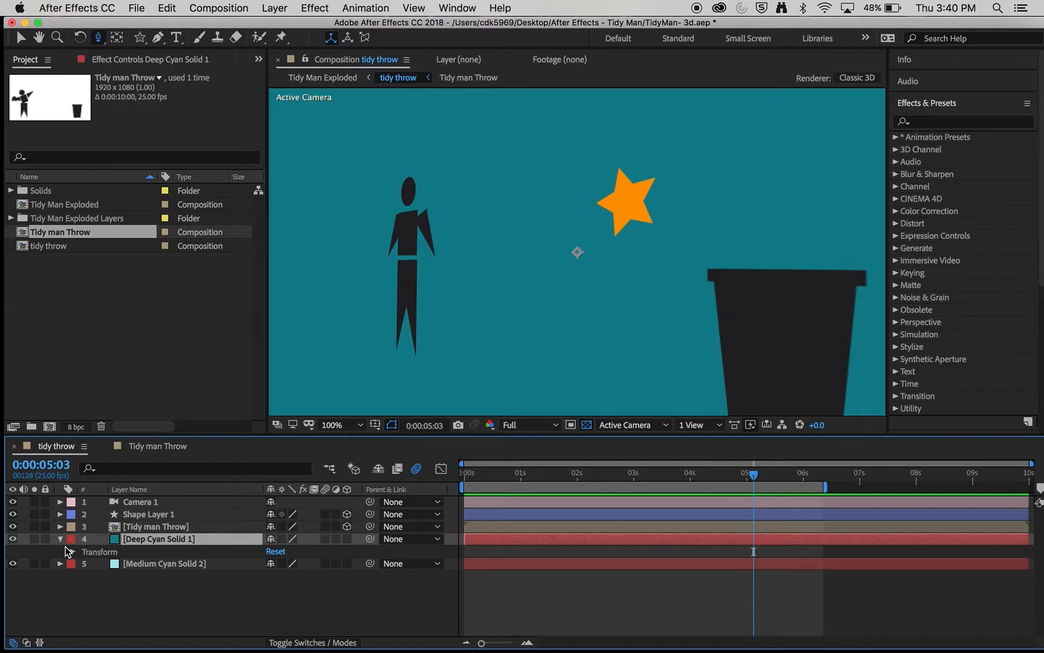
left_click(72, 552)
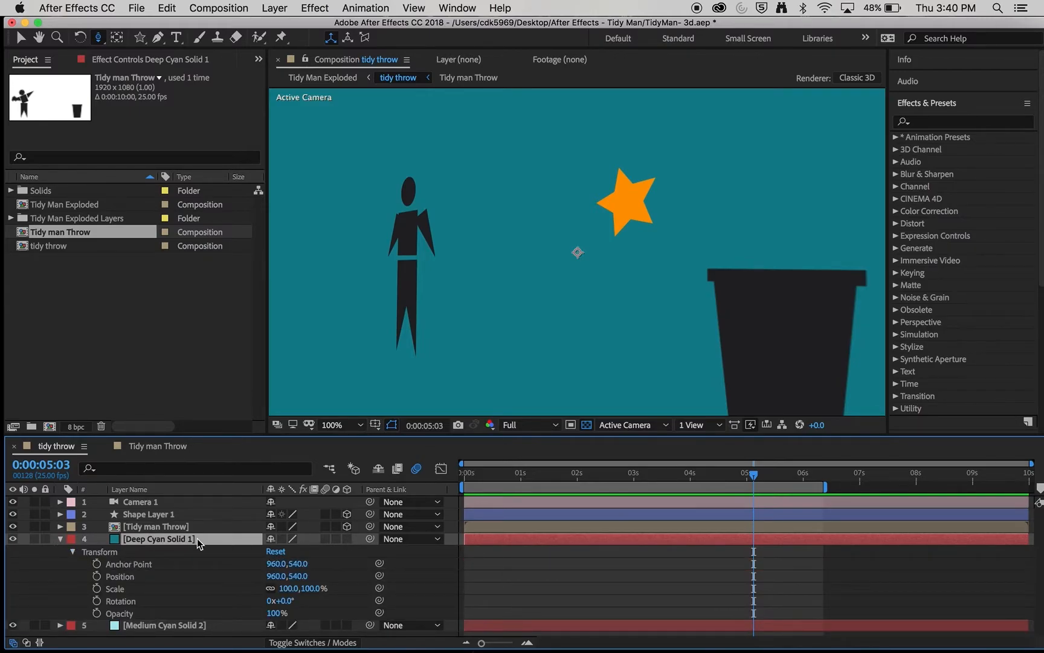
left_click(347, 541)
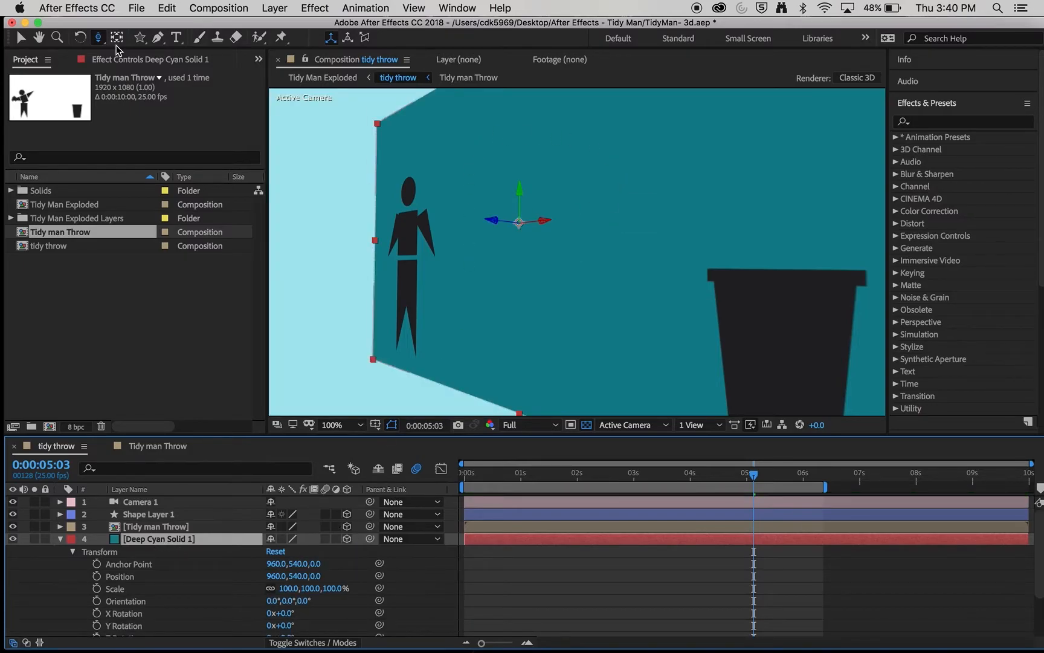
left_click(20, 38)
left_click_drag(489, 221, 504, 205)
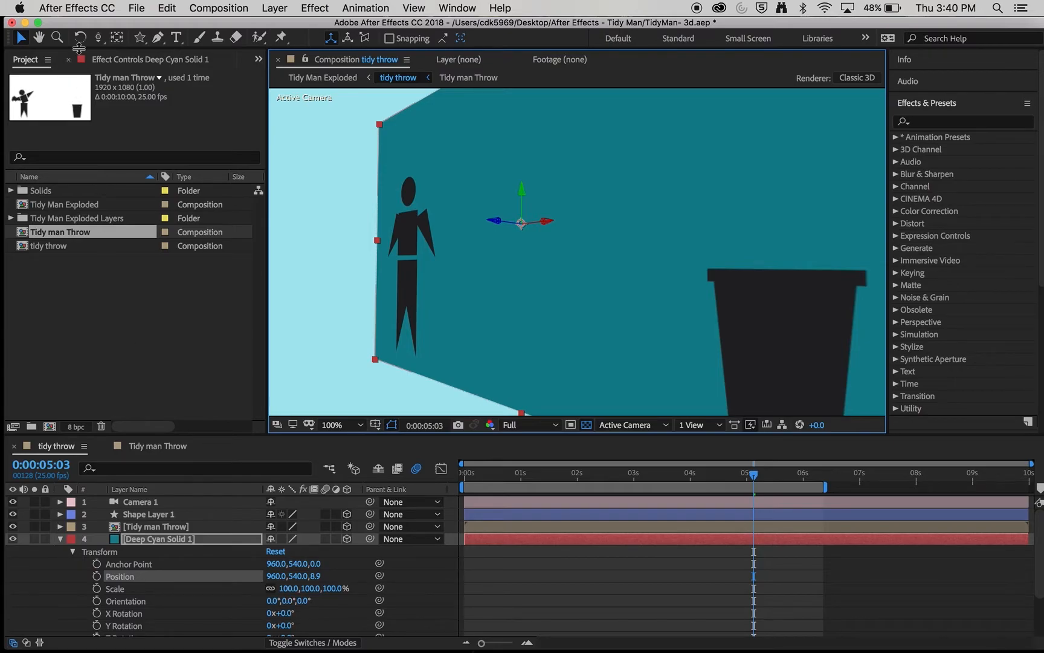
- Tilt the cyan solid flat by setting its X Orientation to 90°
left_click(80, 37)
left_click_drag(550, 219, 748, 229)
left_click(275, 600)
type("90")
key("Return")
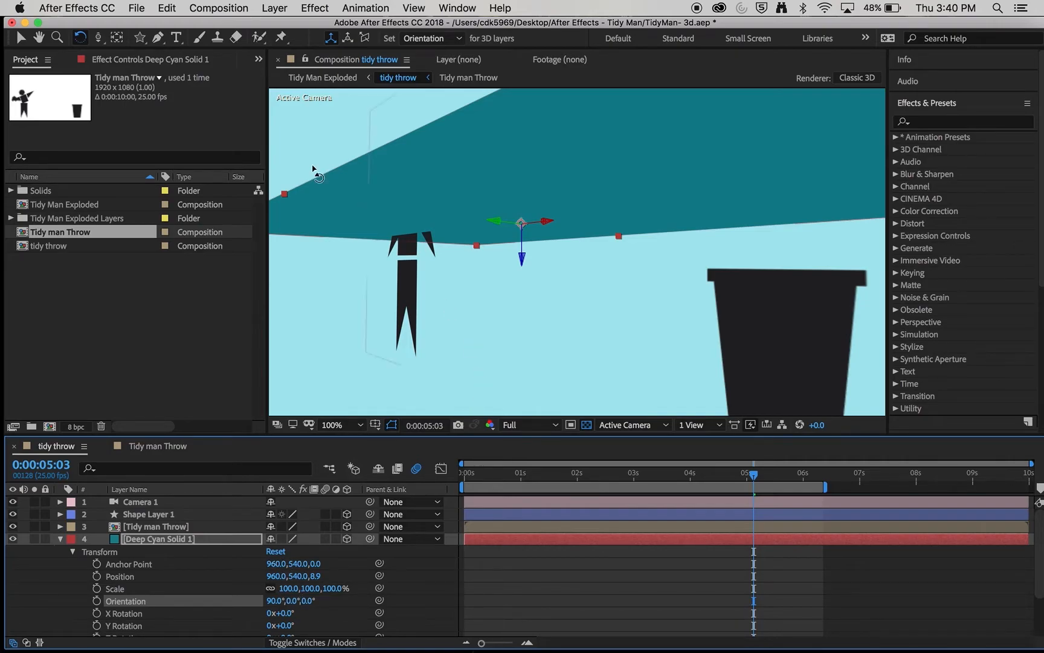
- Lower the solid beneath the figure and bin, and scale it up to fill the frame
left_click(20, 38)
left_click_drag(521, 253, 513, 412)
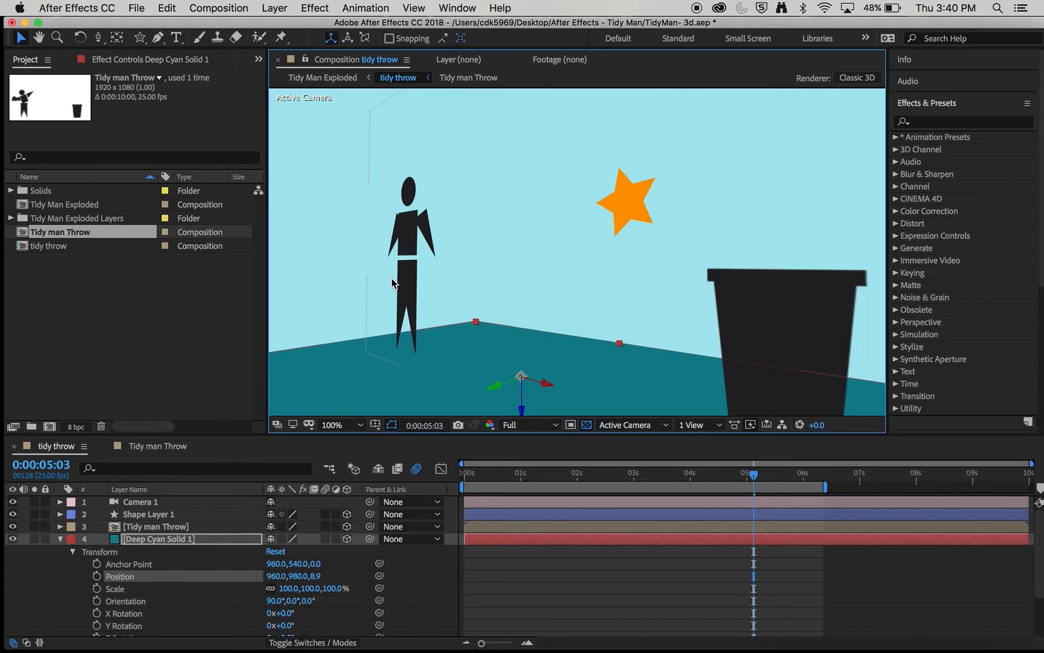
left_click_drag(477, 322, 259, 250)
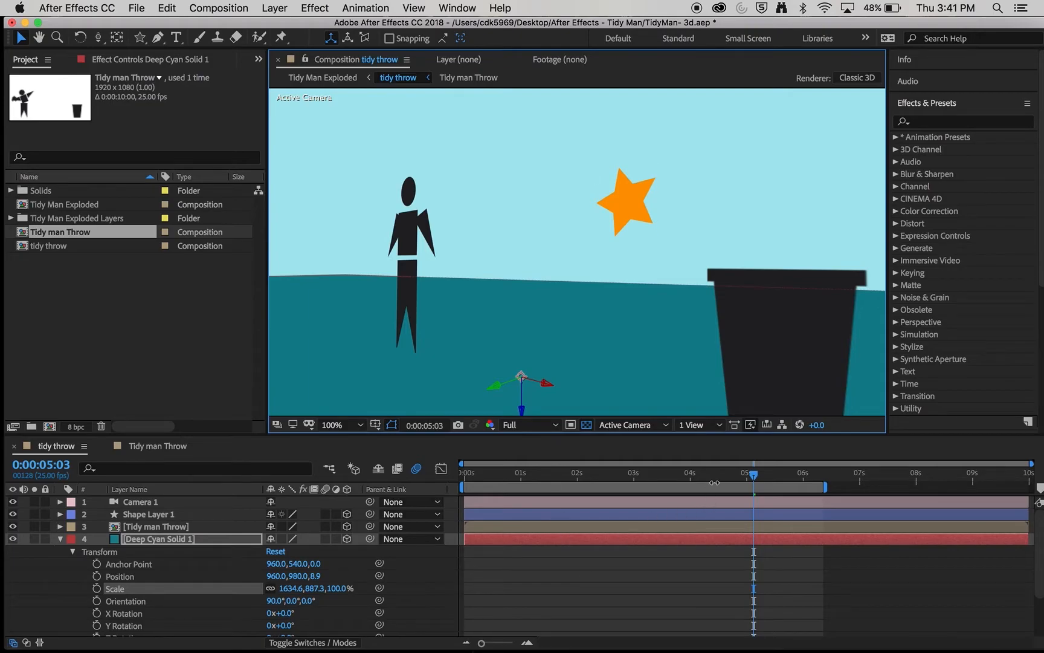
left_click_drag(714, 482, 787, 498)
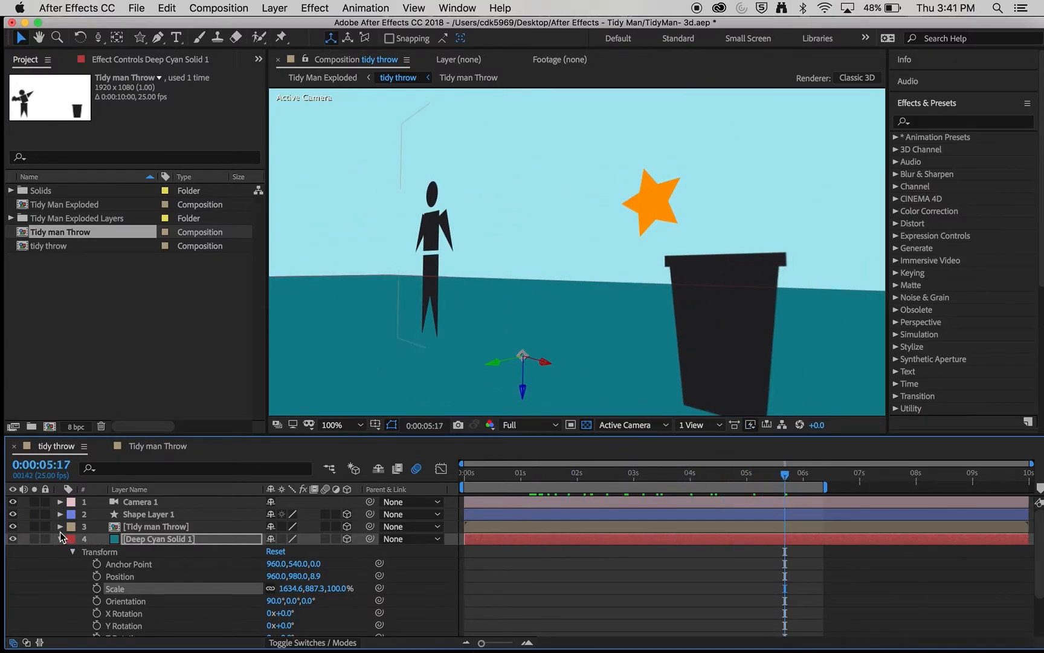
left_click(75, 552)
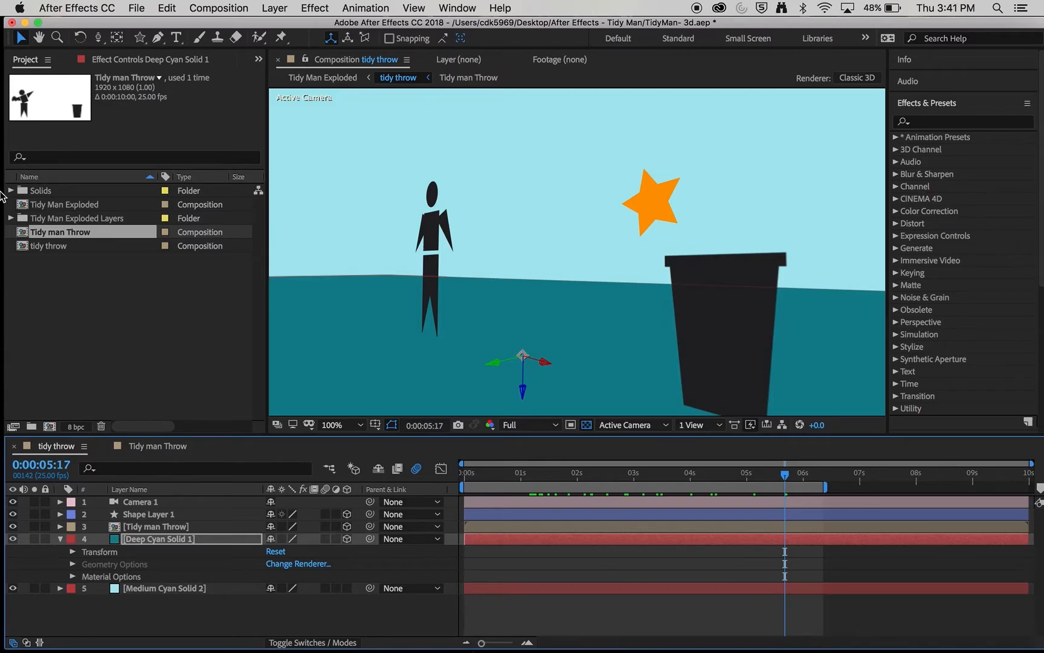
- Create a new Point light at 85% intensity with Casts Shadows enabled
left_click(271, 9)
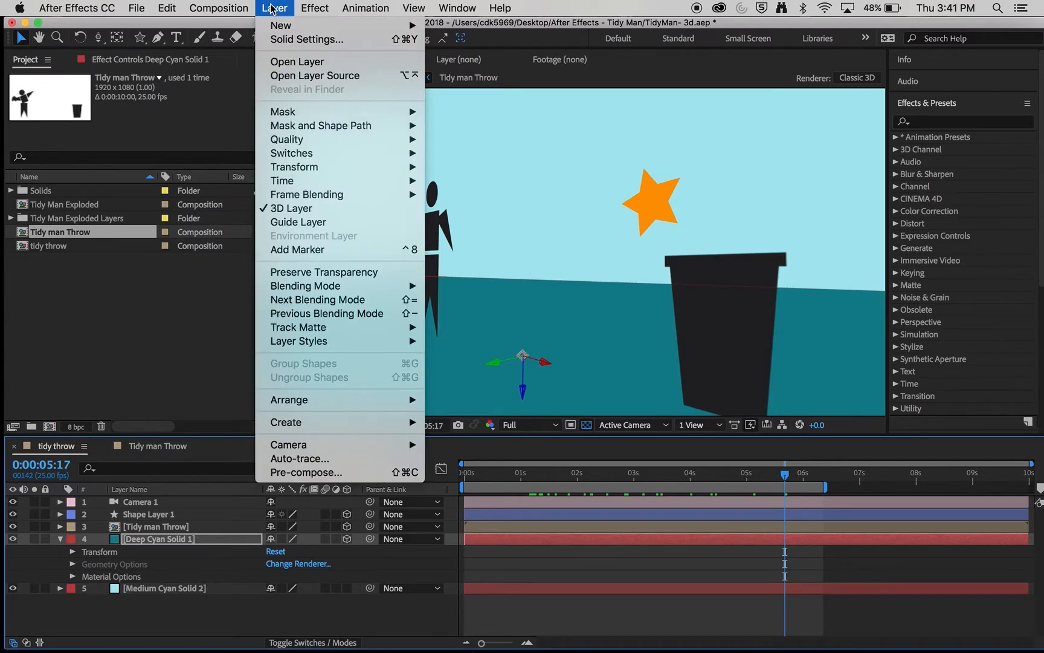
mouse_move(338, 25)
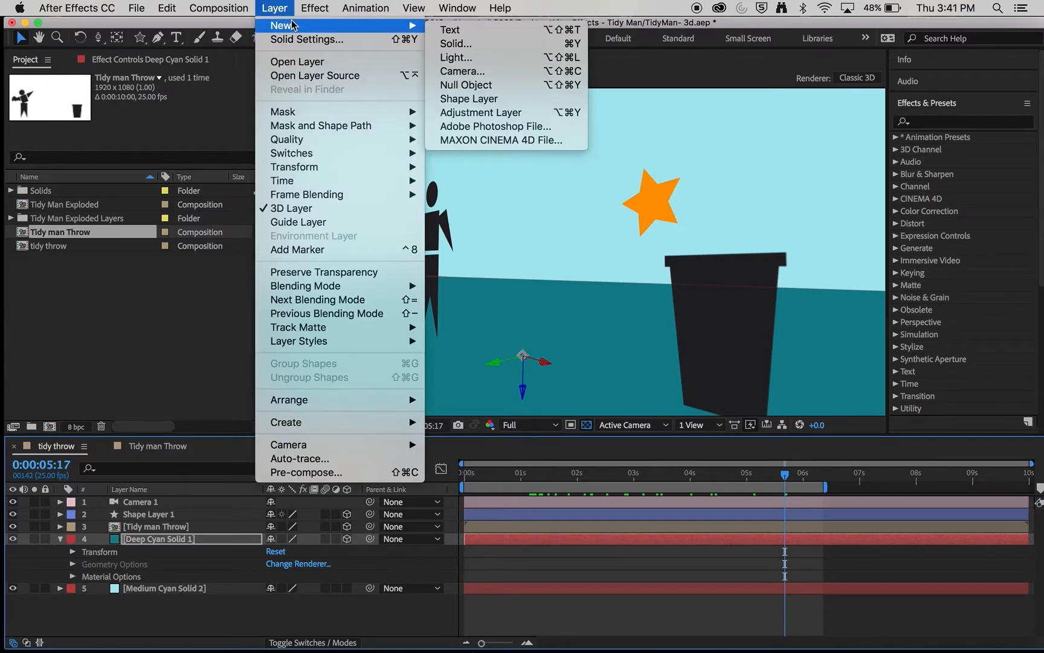
left_click(458, 56)
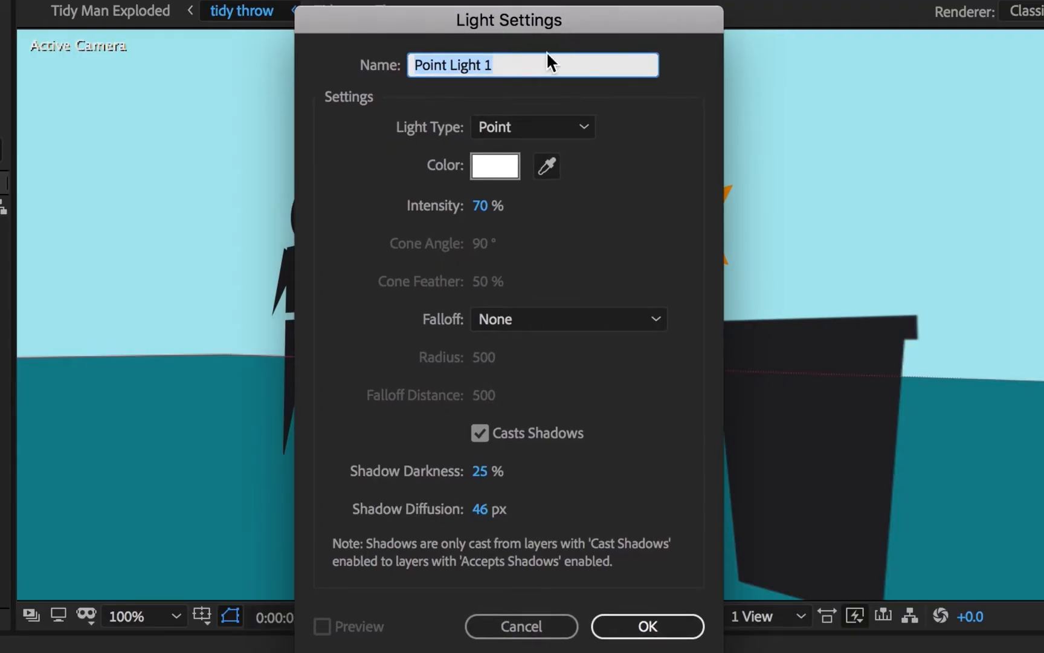
left_click(583, 128)
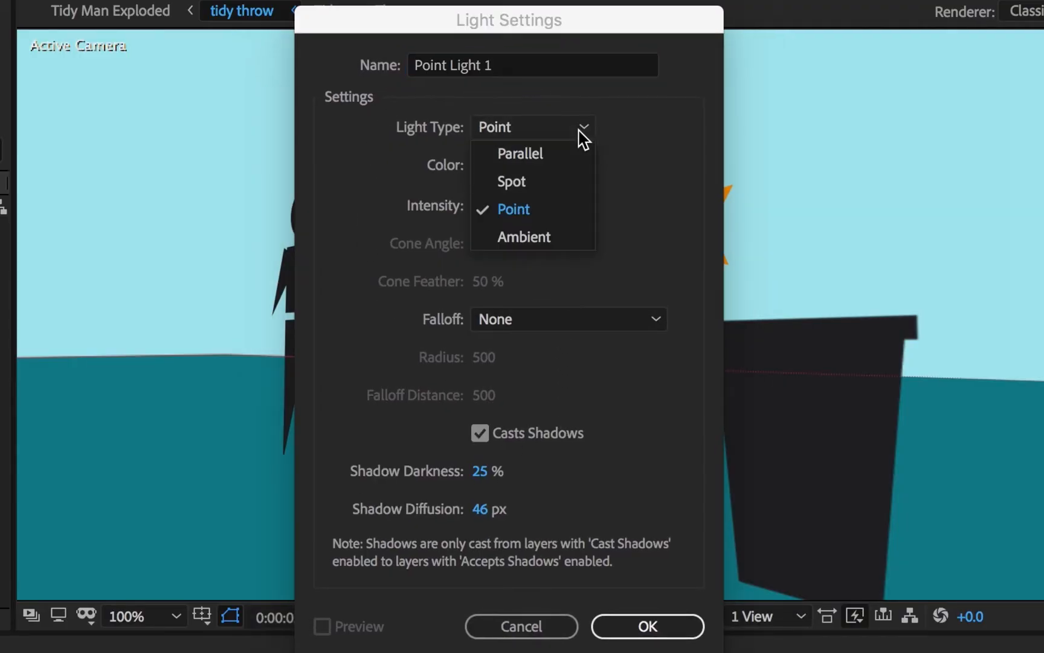
left_click(584, 218)
left_click_drag(483, 213, 527, 226)
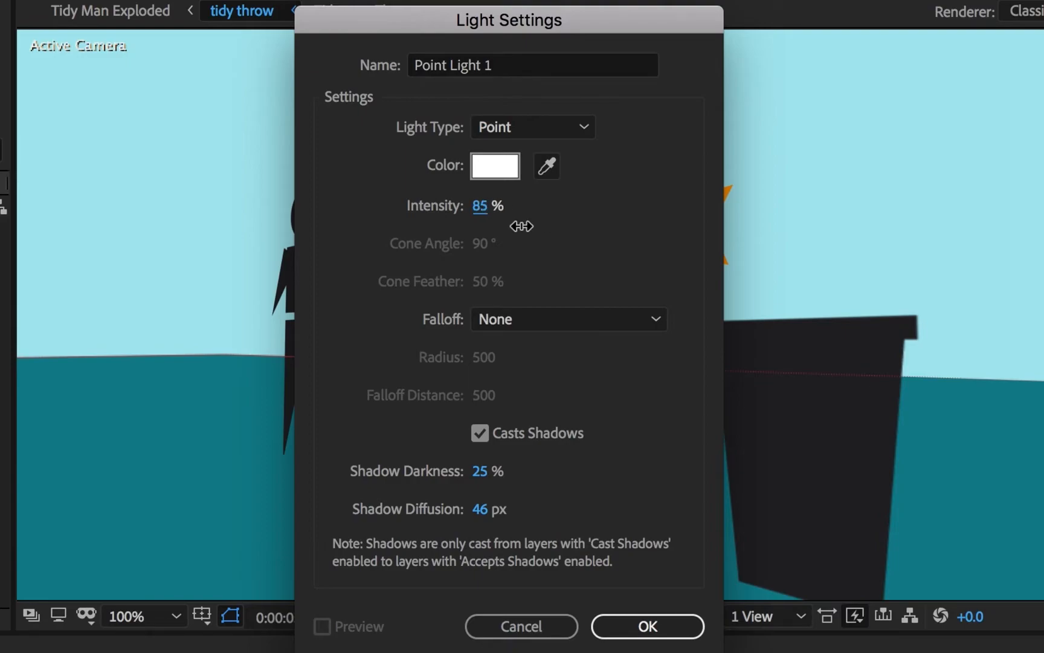
left_click(487, 439)
left_click(487, 440)
- Give the point light a pale yellow colour (F6F3C7) and create it
left_click(504, 170)
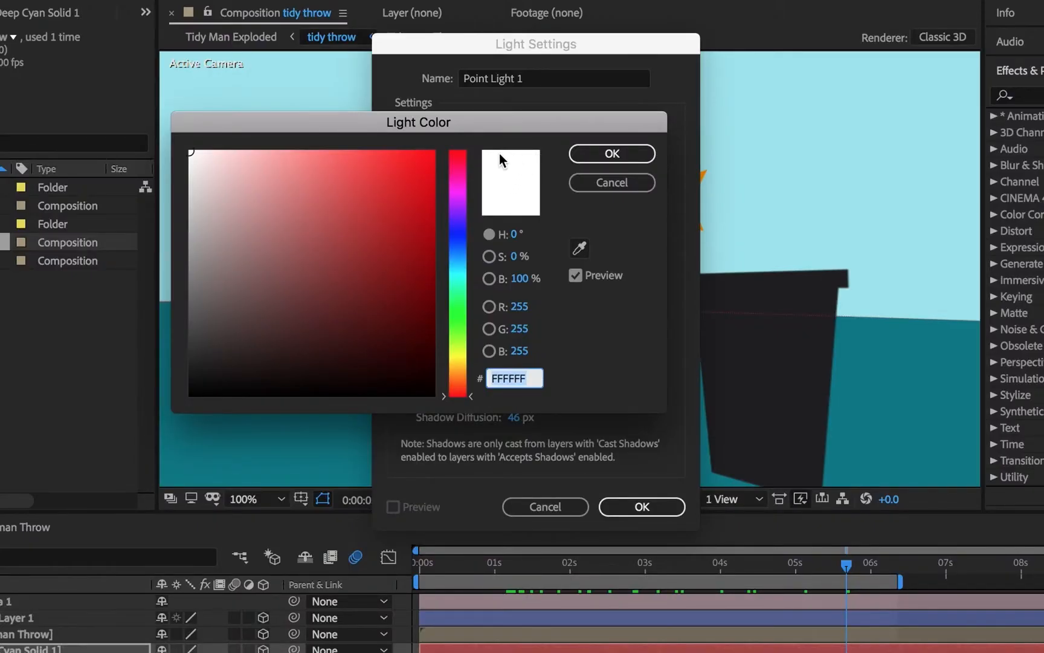
left_click_drag(458, 395, 460, 358)
left_click_drag(270, 169, 234, 159)
left_click(609, 158)
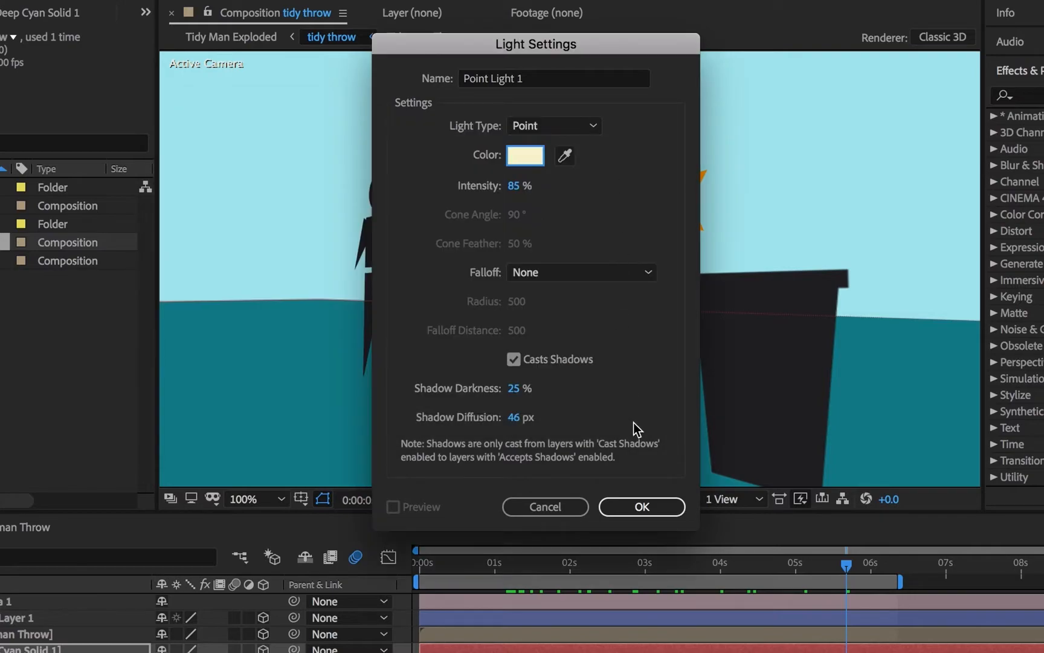
left_click(644, 508)
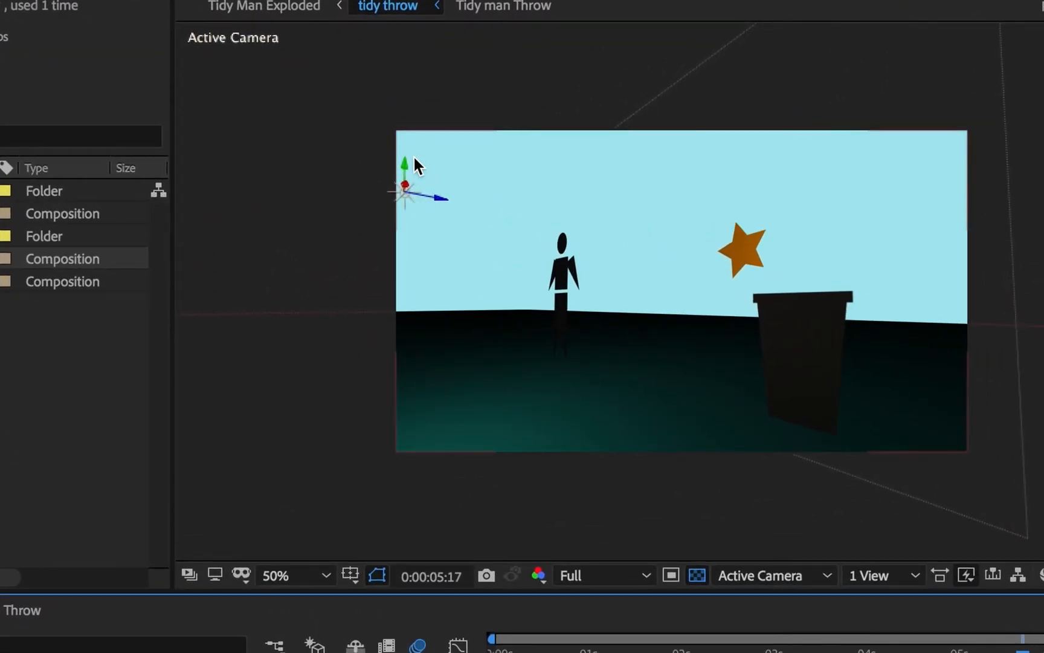
- Try moving Point Light 1 along its depth axis, then undo the move
left_click_drag(428, 196, 572, 342)
key("super+z")
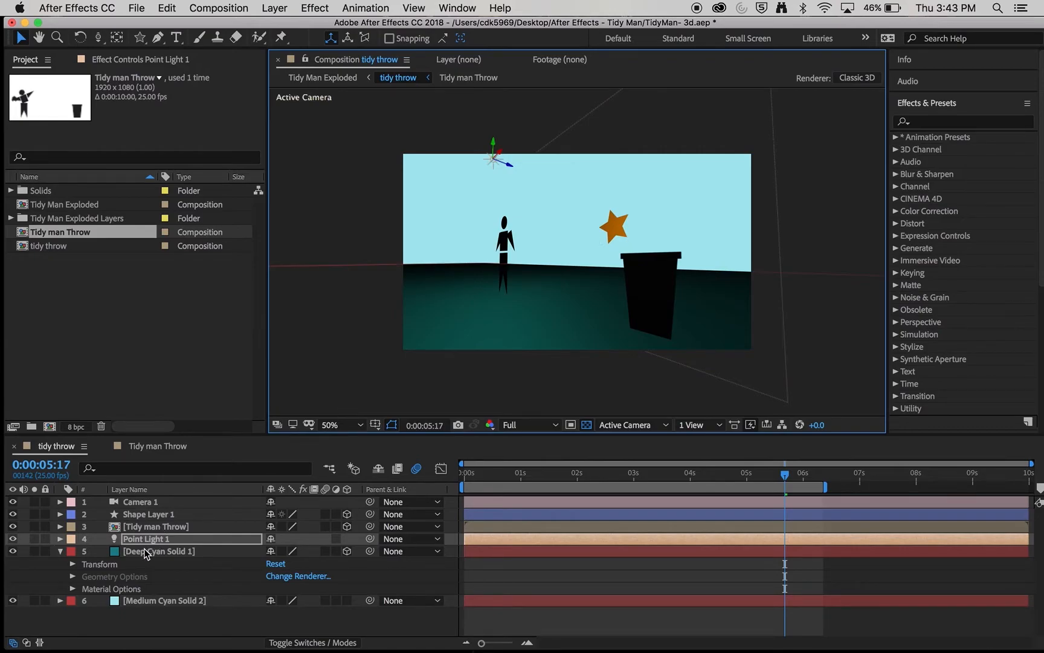
- Reopen Point Light 1's settings and raise its Intensity to 163%
double_click(144, 540)
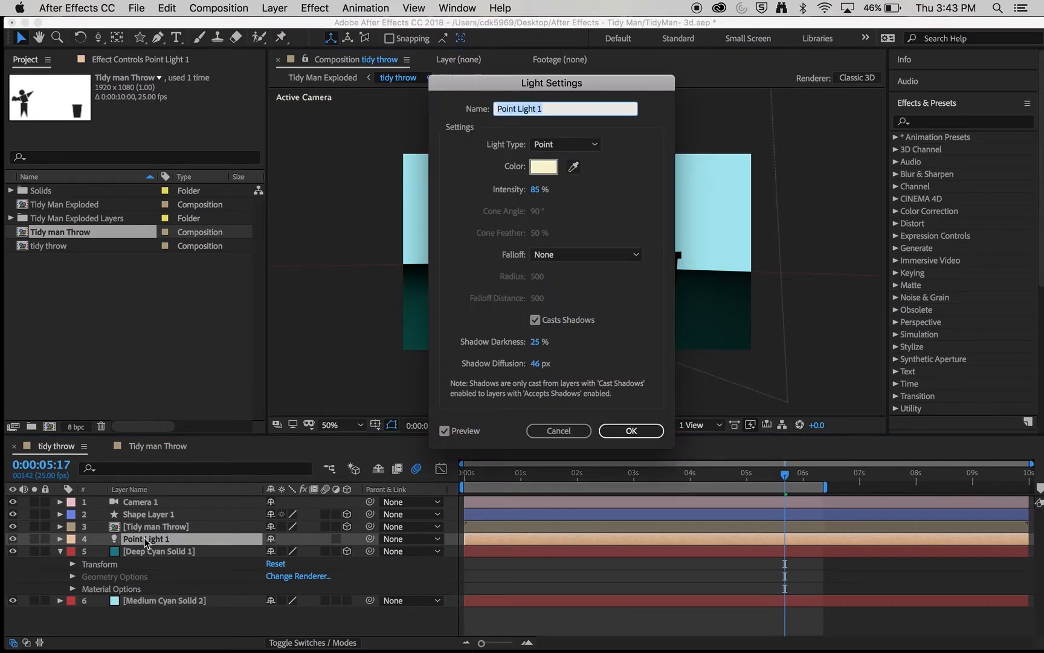
left_click_drag(477, 93, 789, 95)
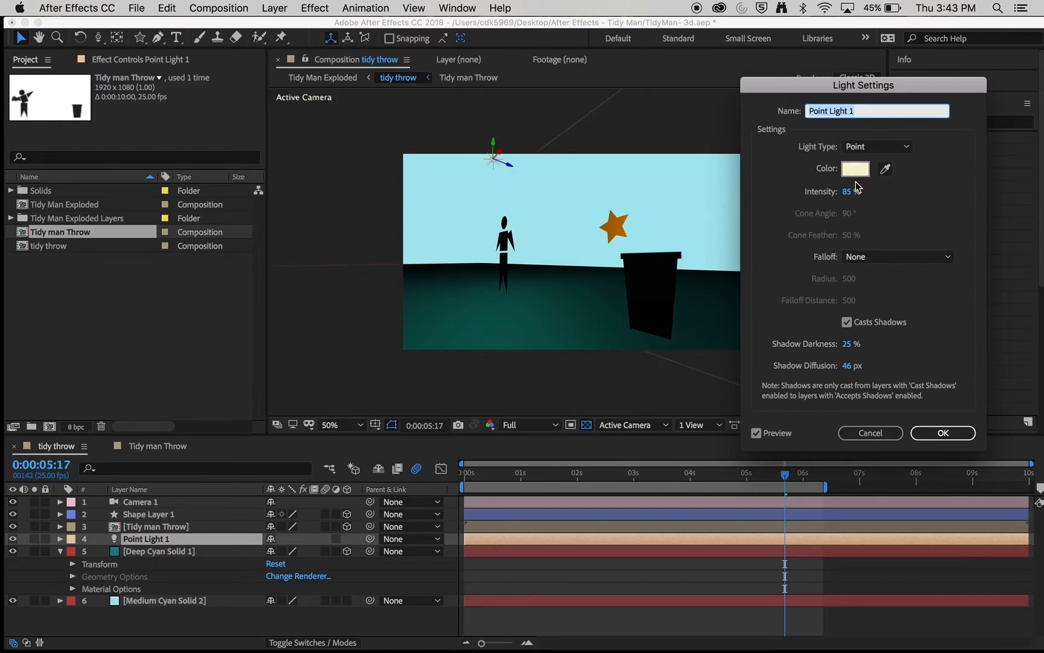
left_click(847, 192)
left_click_drag(848, 196, 899, 192)
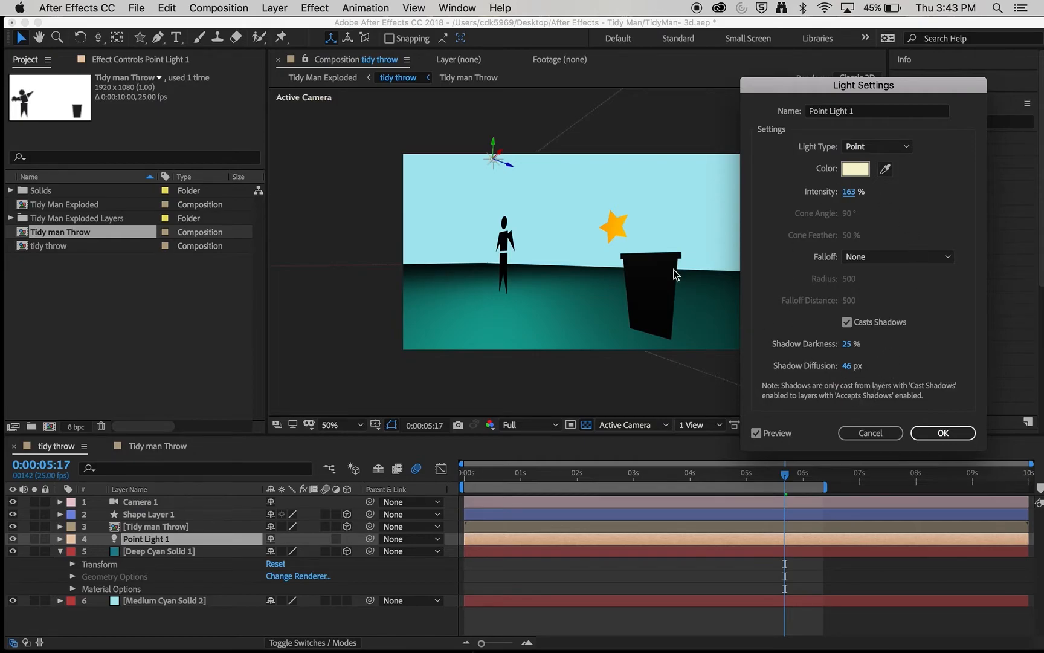
left_click(496, 151)
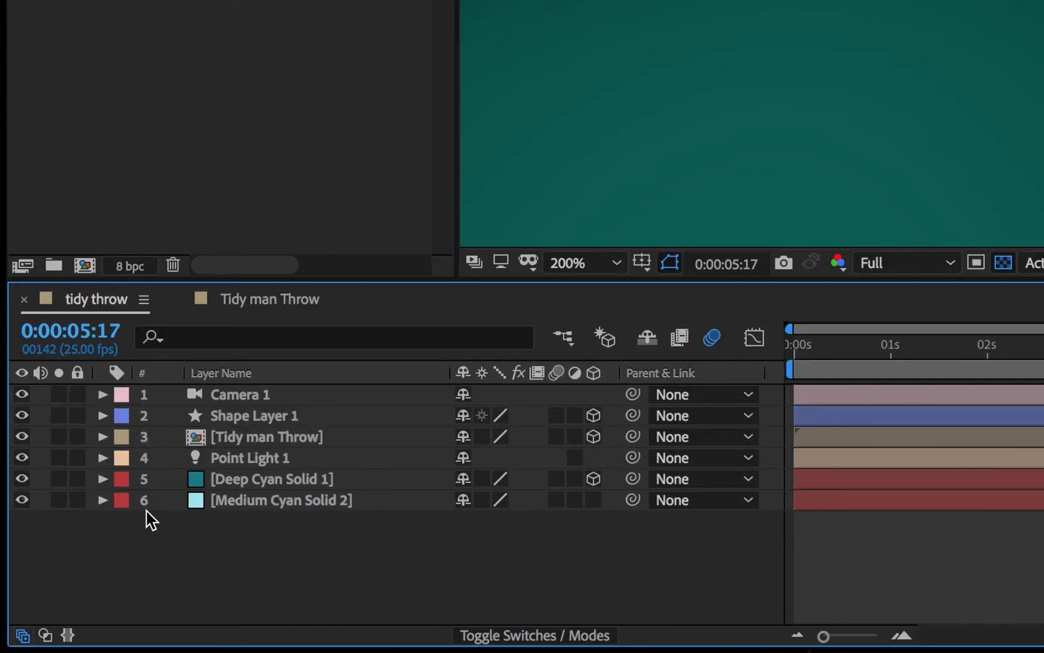
- Turn Casts Shadows On in the Tidy man Throw layer's Material Options
left_click(103, 437)
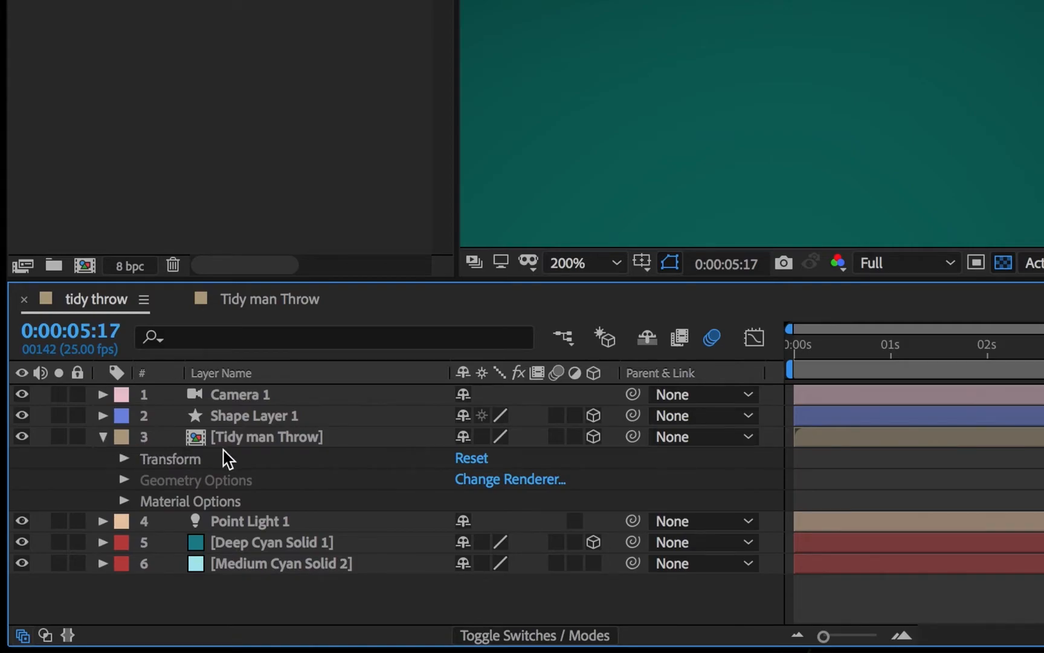
left_click(233, 502)
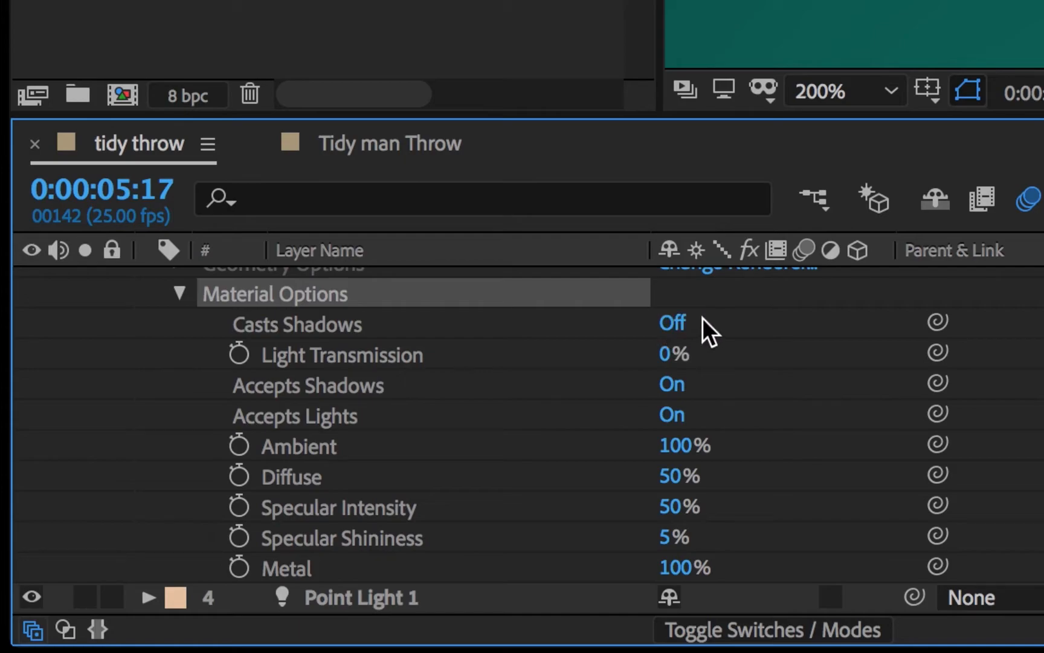
left_click(677, 324)
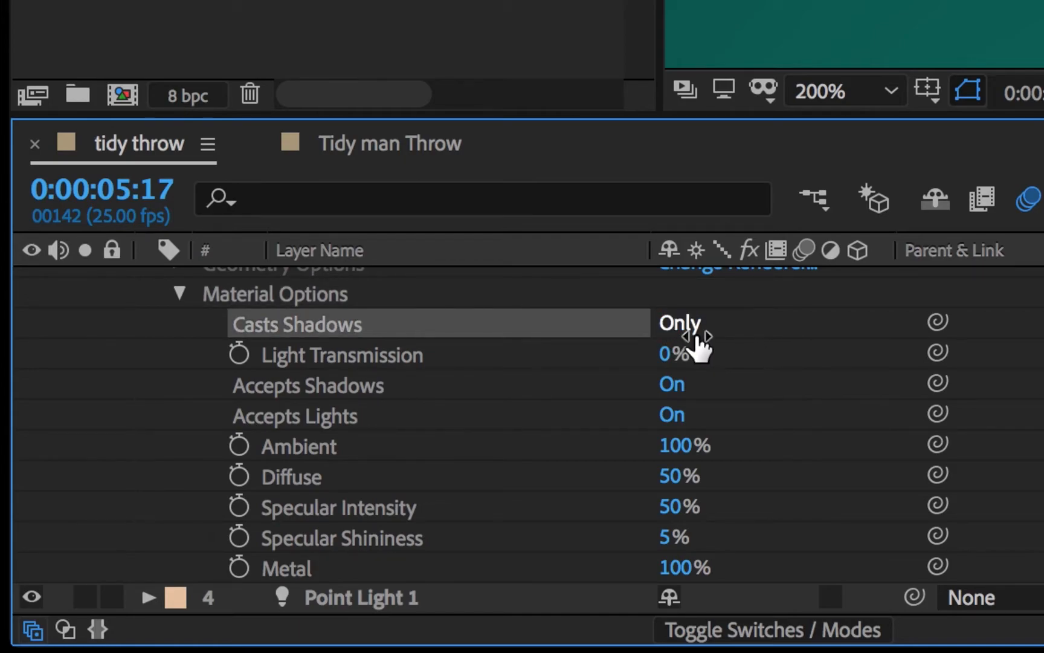
left_click(678, 329)
- Adjust the figure's Accepts Shadows and Accepts Lights options, ending with Accepts Lights Off
left_click(674, 416)
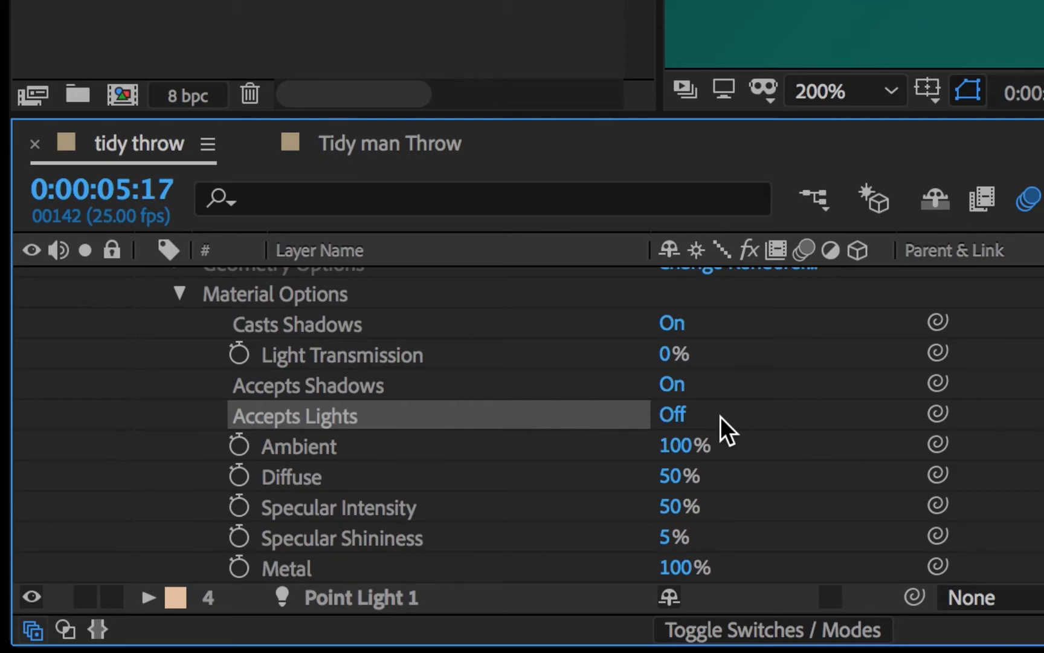
left_click(676, 387)
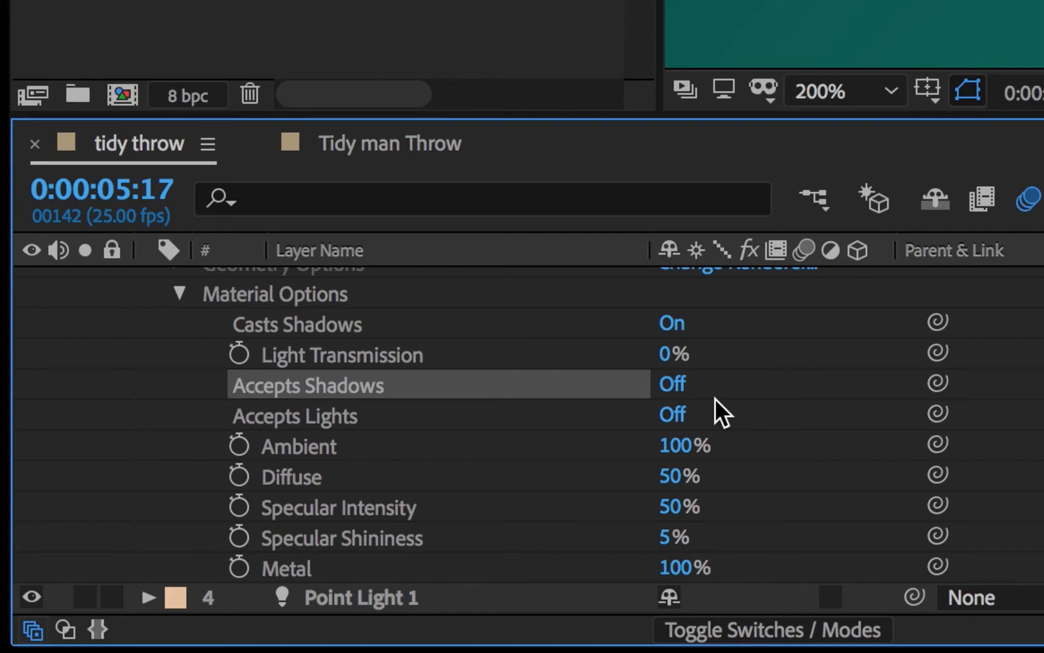
left_click(676, 385)
left_click(686, 384)
left_click(673, 415)
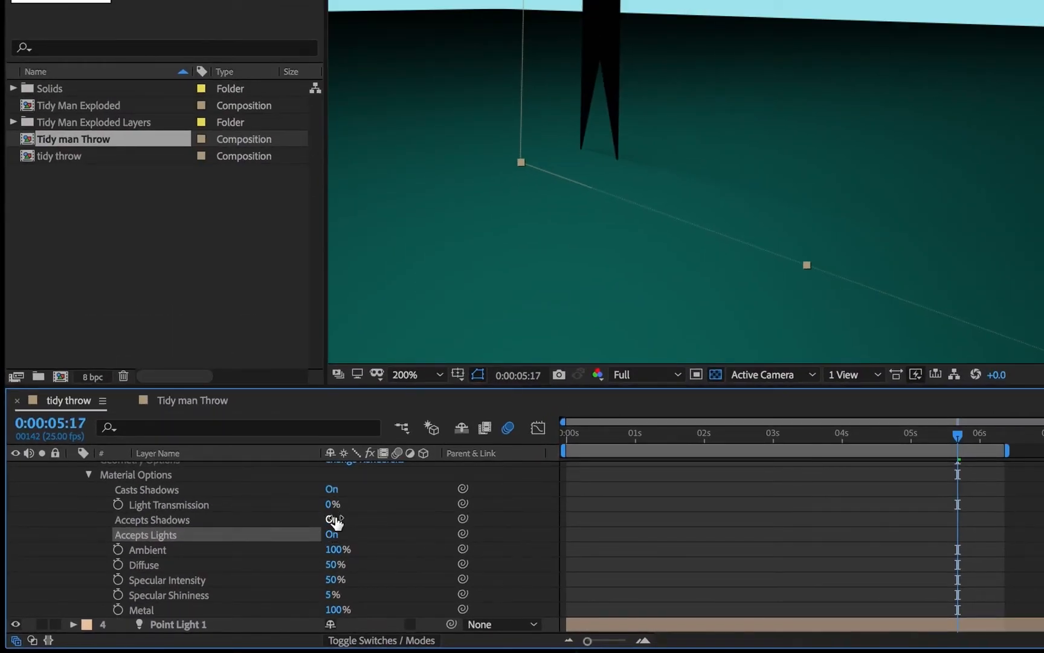
left_click(332, 490)
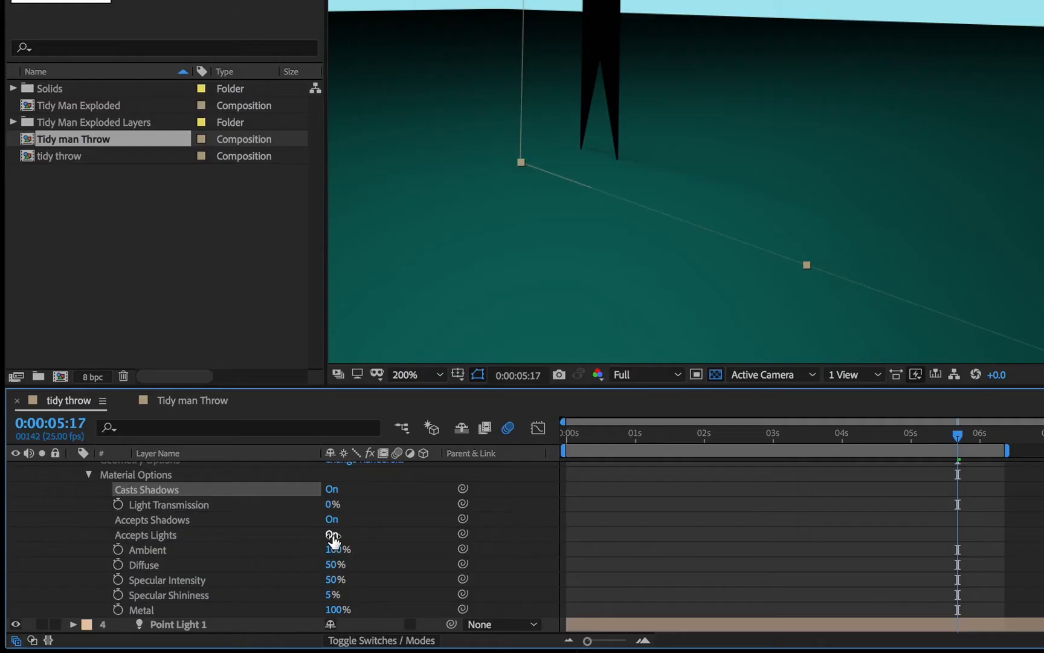
left_click(332, 535)
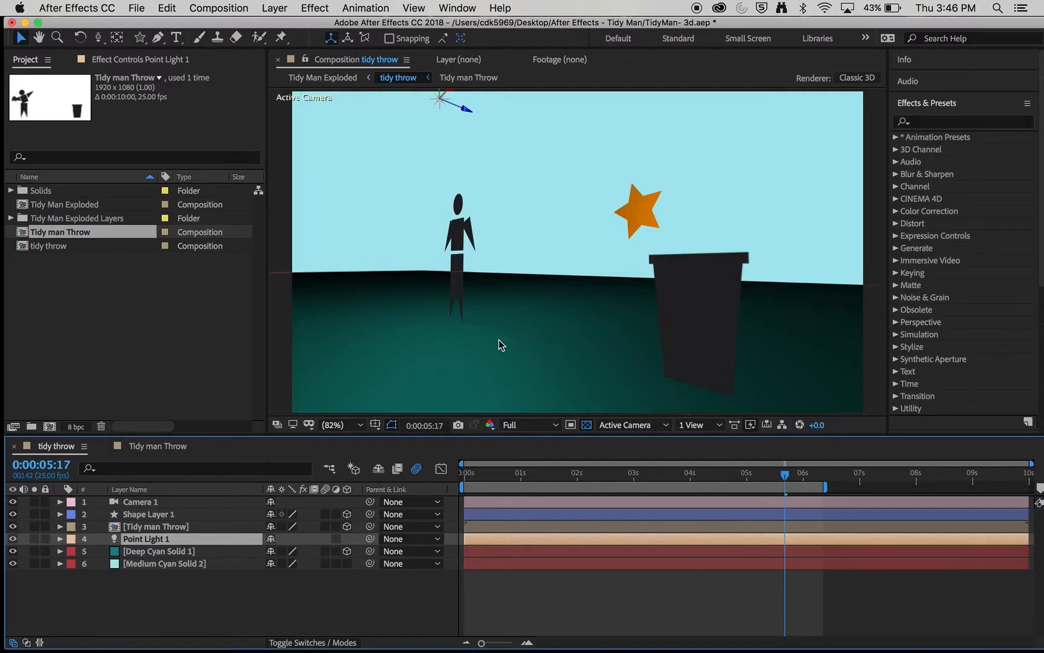
- Push Point Light 1 back in depth and create a new light of type Spot
left_click(430, 117)
left_click_drag(430, 113, 399, 119)
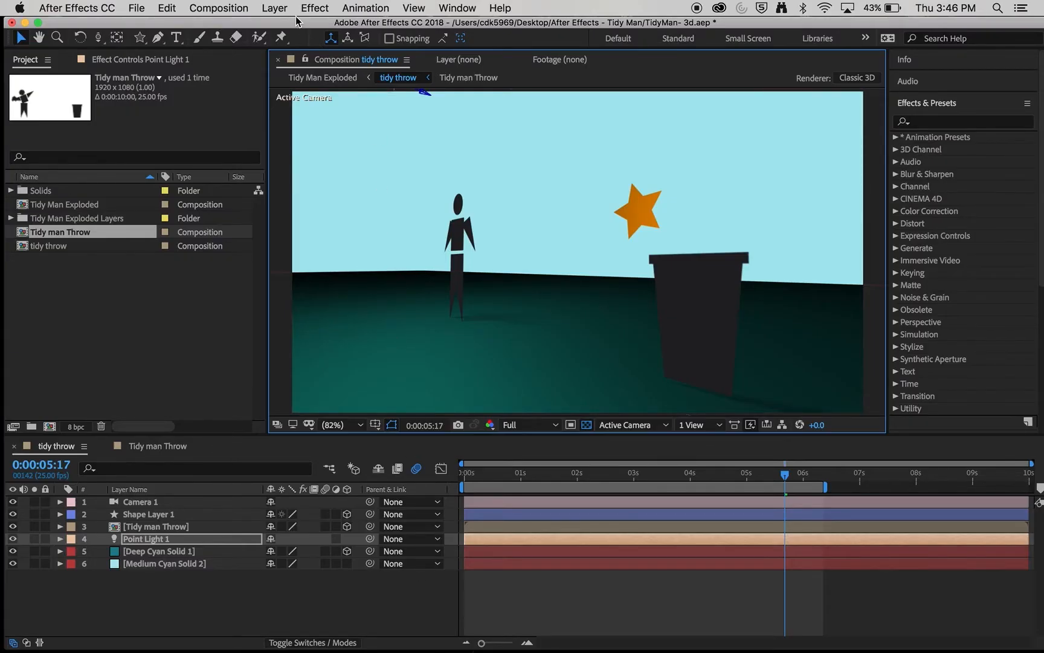
left_click(275, 8)
mouse_move(287, 26)
left_click(475, 57)
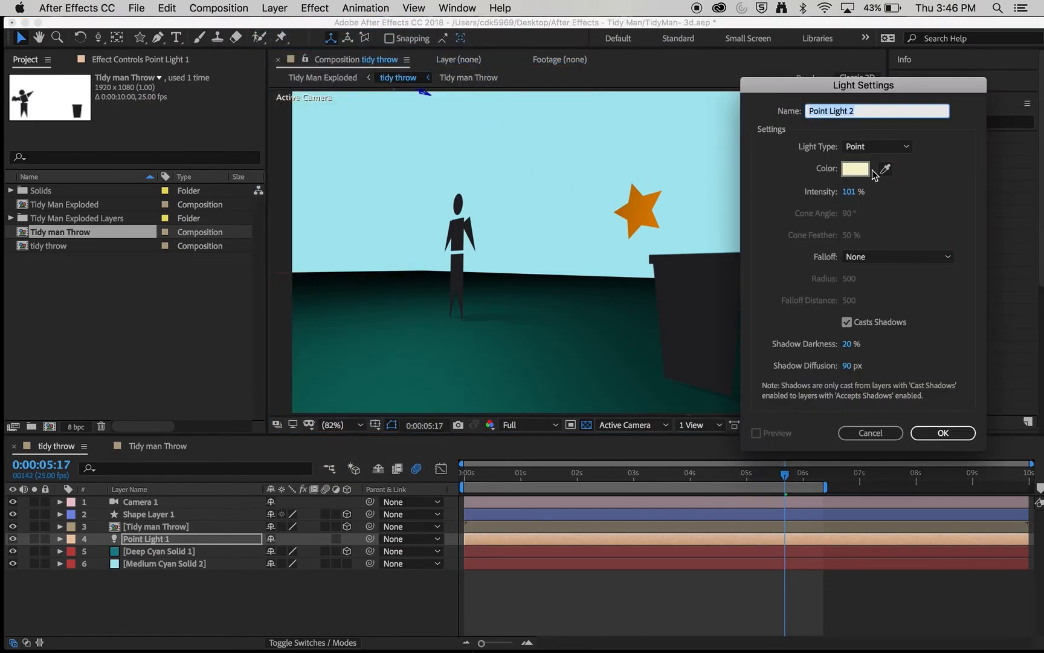
left_click(879, 147)
left_click(884, 181)
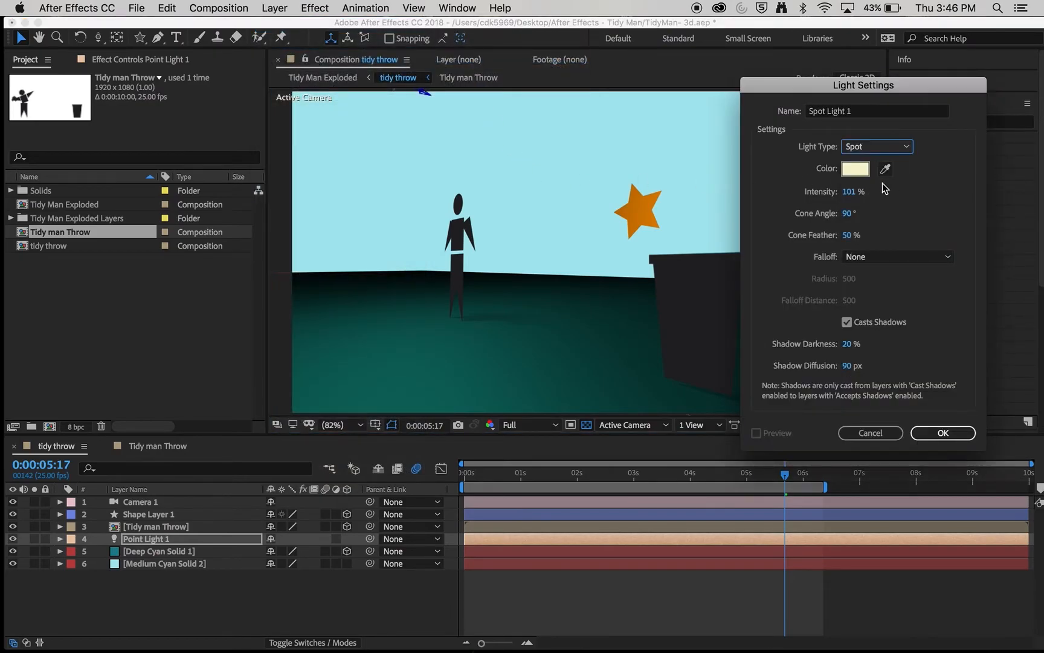
- Set the spot light's colour to pure white, create it, and re-aim its target
left_click(855, 168)
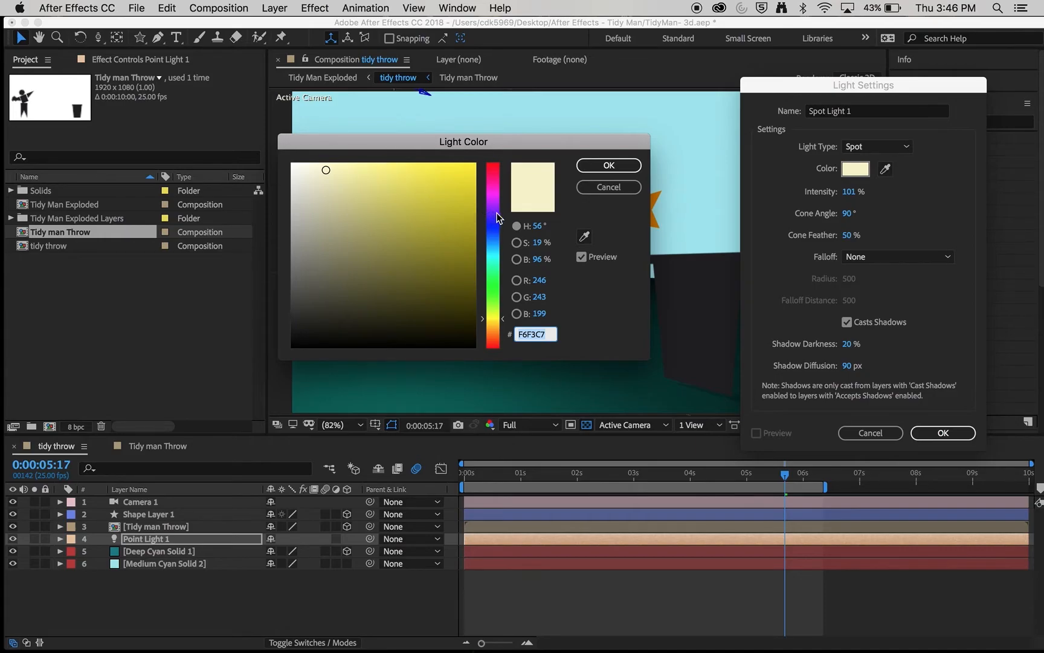
left_click_drag(307, 174, 298, 168)
left_click(609, 165)
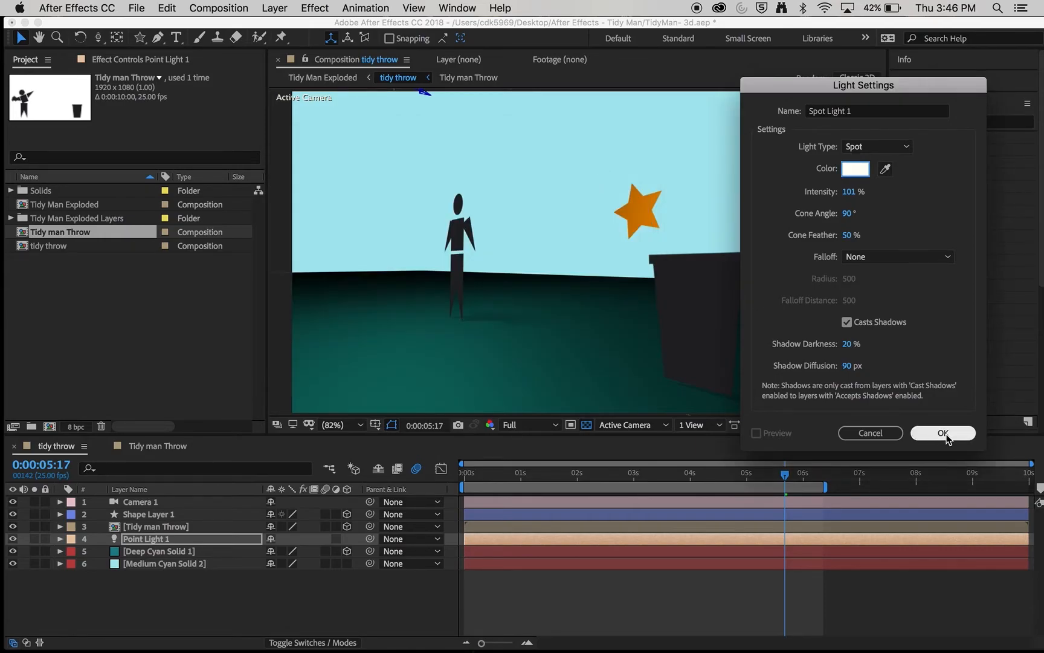
left_click(944, 433)
left_click_drag(577, 252, 658, 367)
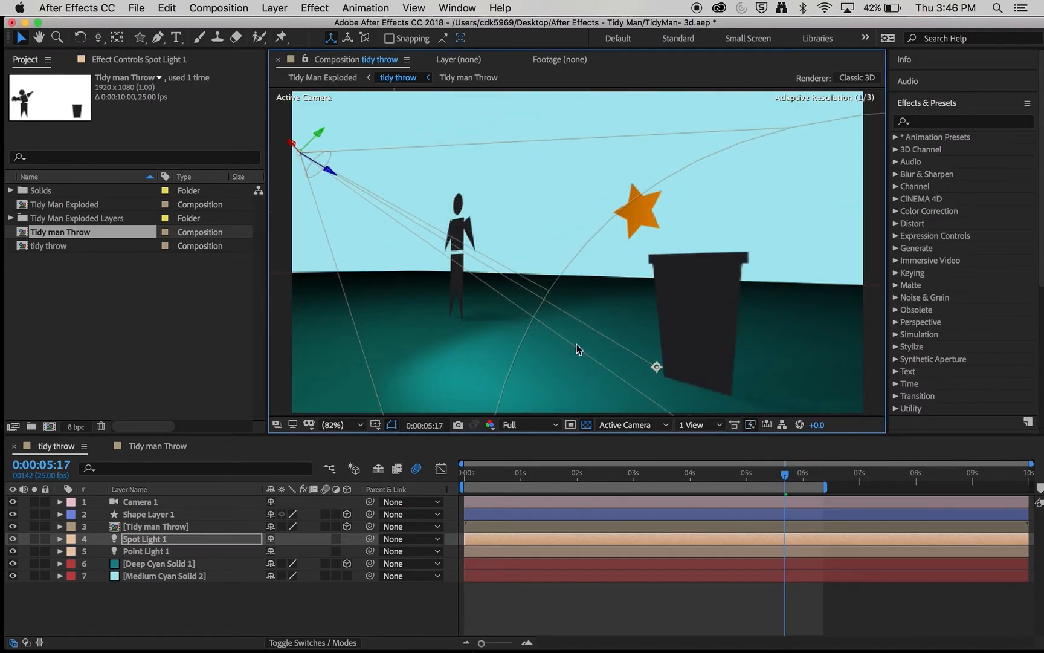
- Move Spot Light 1 sideways and aim it down at the floor near the bin
left_click_drag(300, 153, 401, 89)
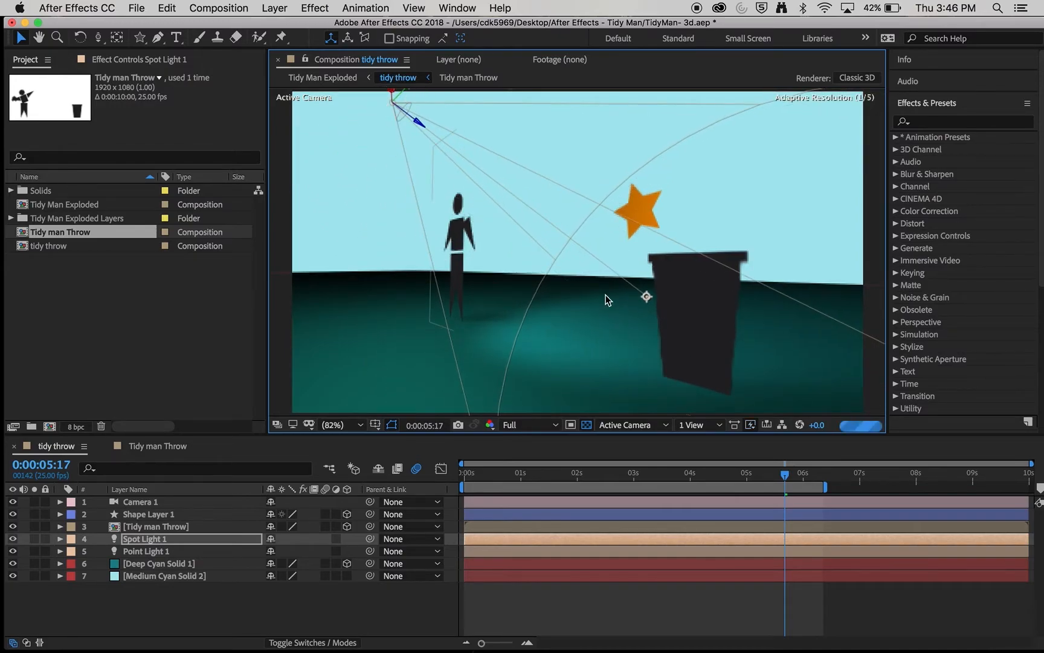
left_click_drag(647, 301, 661, 428)
left_click_drag(678, 475, 806, 548)
- Scrub to around six seconds and hide the orange star shape layer
left_click_drag(806, 475, 832, 486)
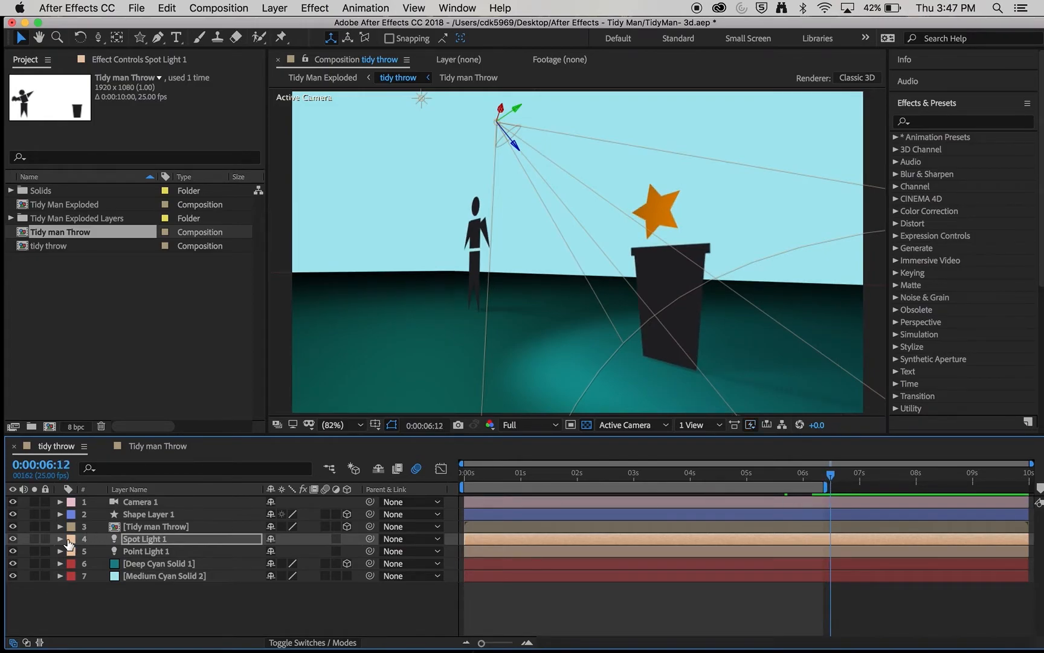
left_click(138, 515)
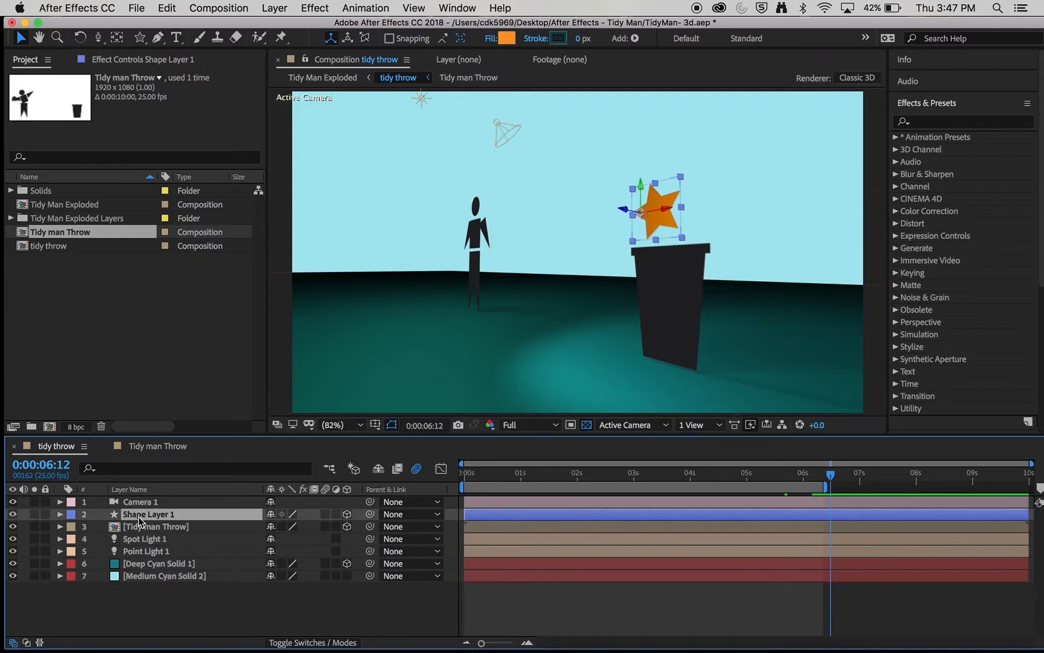
left_click(13, 515)
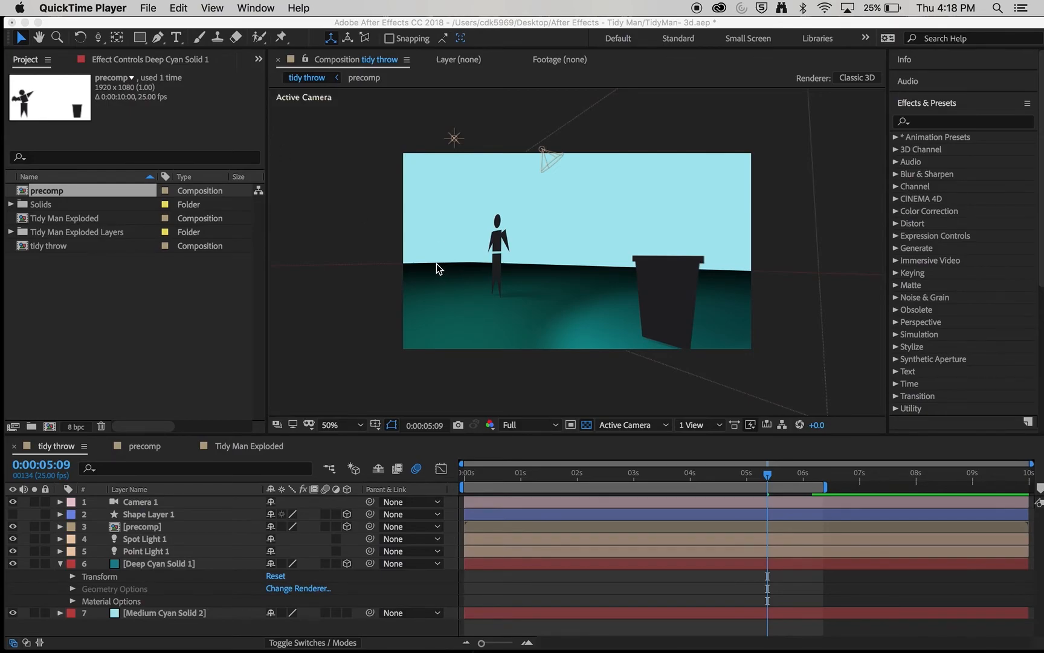
- Draw a rectangular mask over the ground area on Deep Cyan Solid 1
left_click(144, 39)
left_click(145, 40)
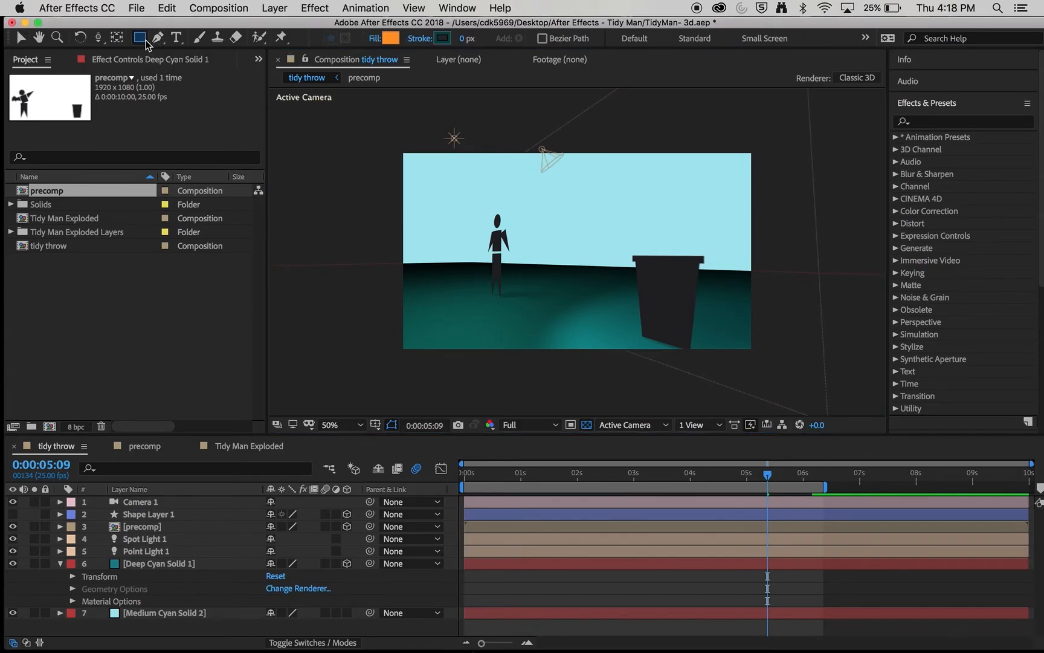
left_click_drag(370, 270, 730, 361)
key("super+z")
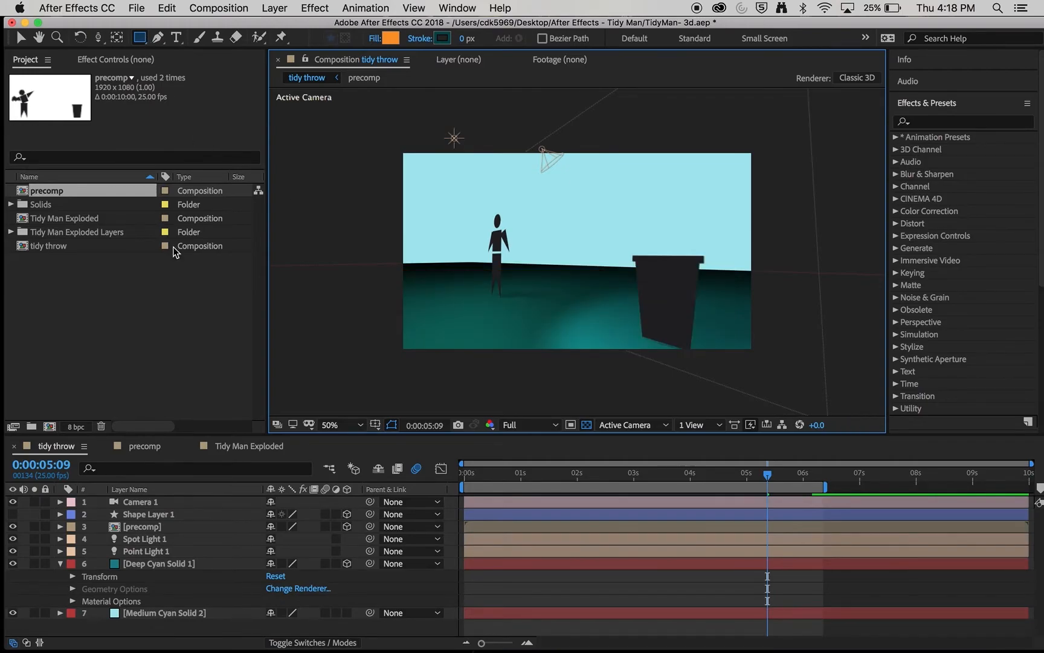
left_click(162, 563)
left_click_drag(367, 277, 695, 344)
left_click_drag(775, 310, 784, 304)
- Reshape the floor mask's points to follow the horizon and reach the frame edges
left_click(21, 38)
left_click_drag(479, 274, 439, 267)
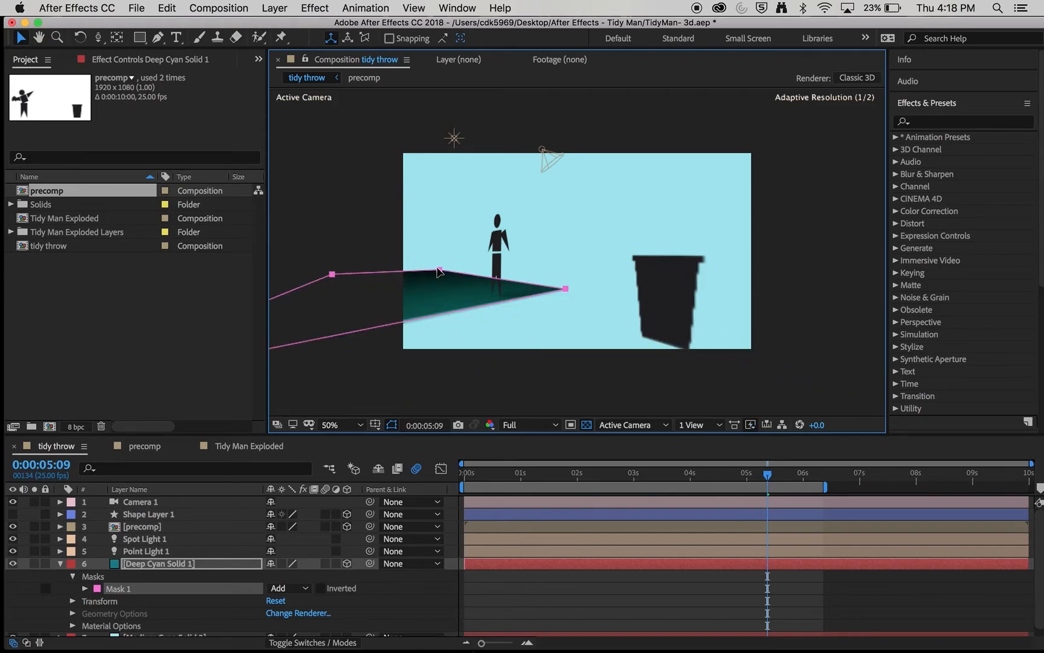
left_click_drag(564, 289, 641, 296)
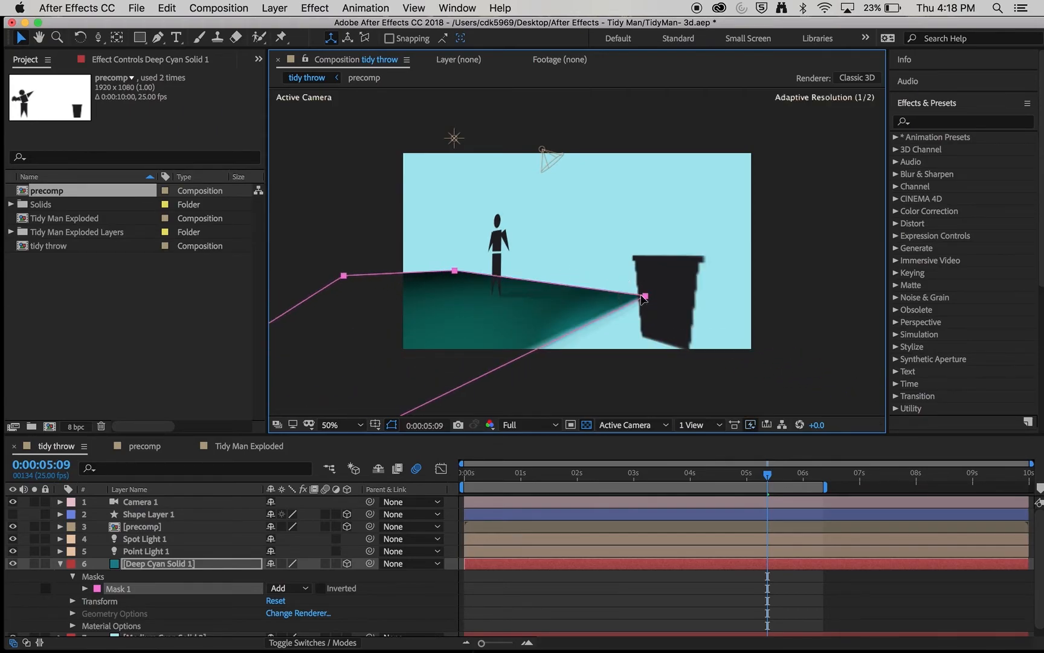
left_click(806, 287)
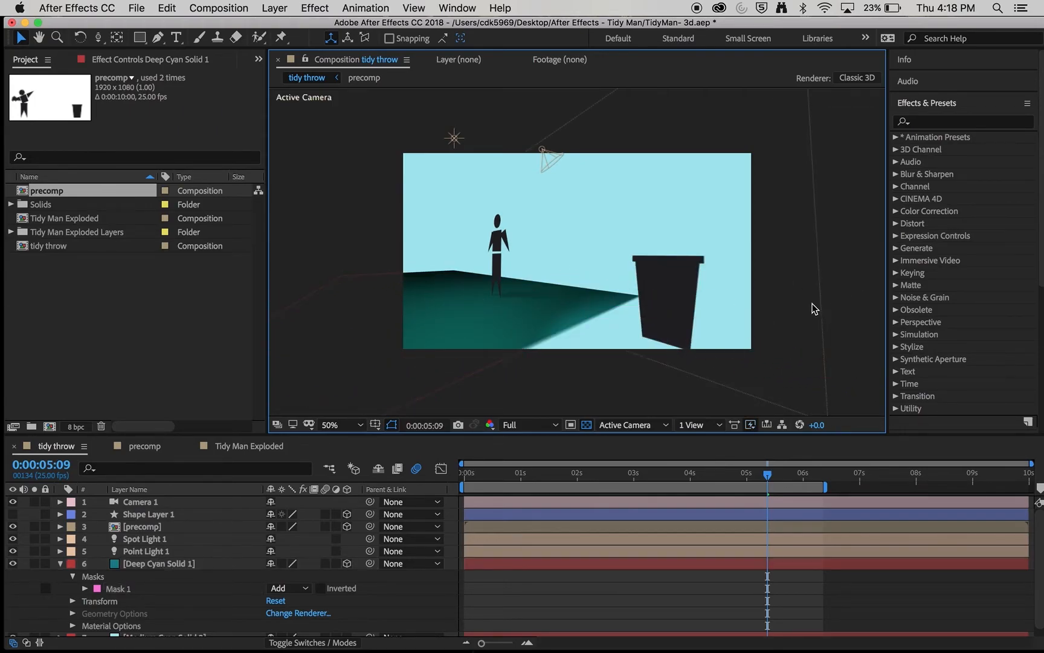
left_click_drag(641, 296, 778, 284)
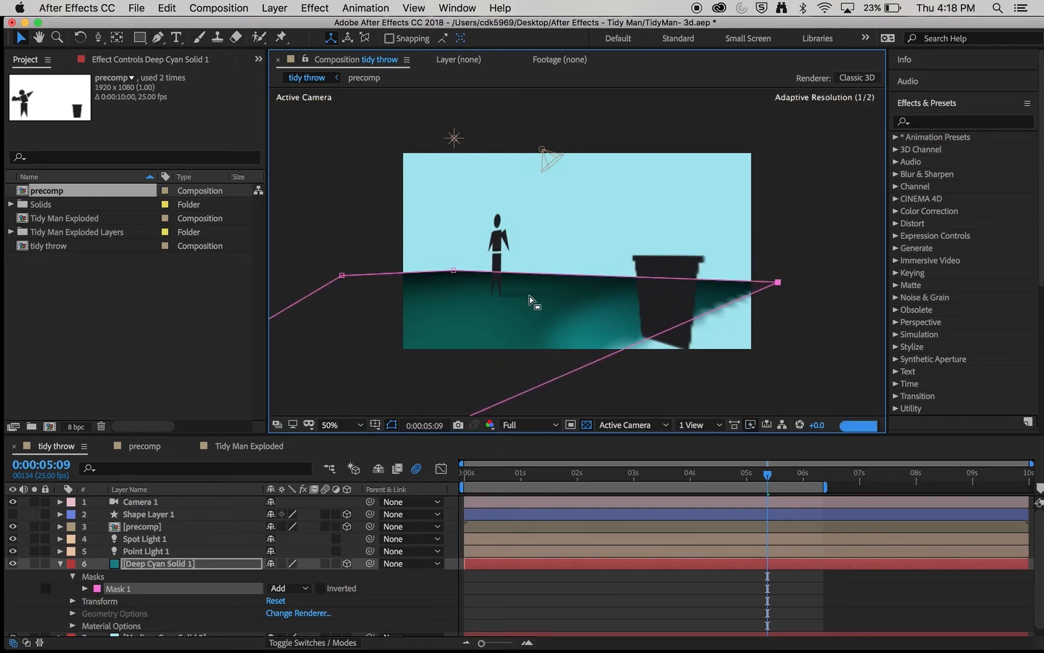
left_click_drag(453, 270, 824, 375)
mouse_move(343, 276)
left_mouse_down()
mouse_move(343, 285)
mouse_move(342, 274)
left_mouse_up()
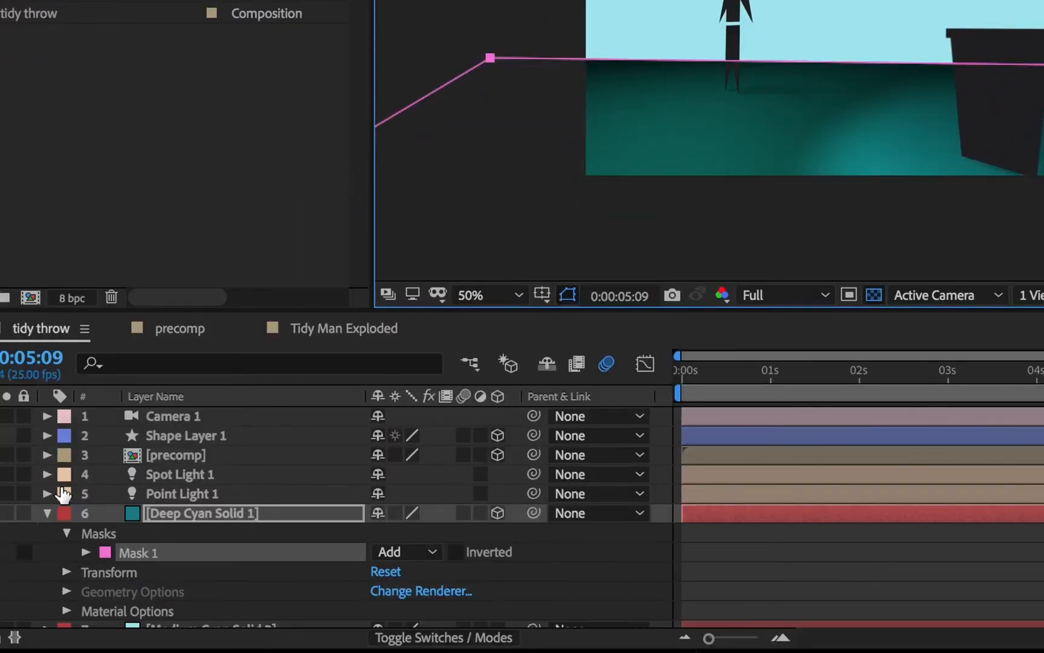
- Set the floor mask's Mask Feather to 70 pixels
left_click(86, 552)
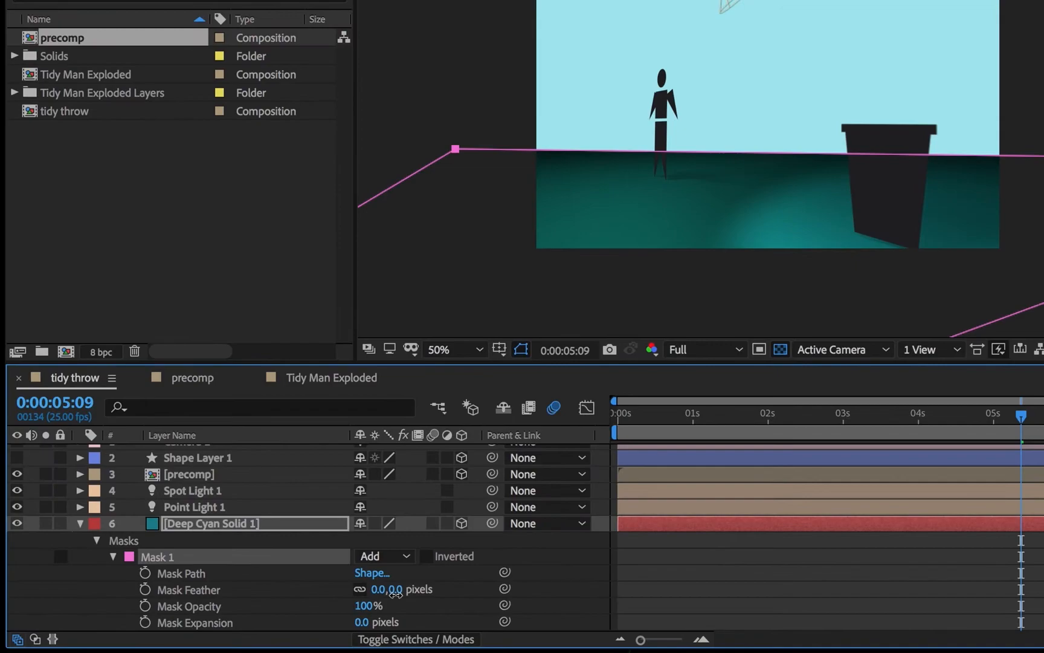
left_click_drag(395, 594, 477, 591)
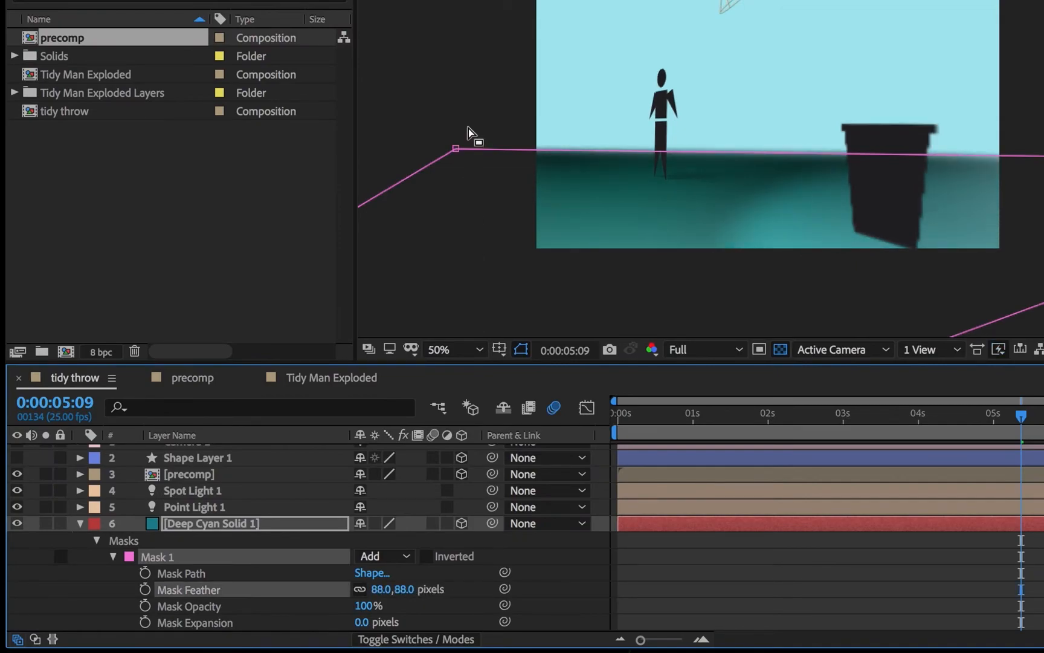
left_click_drag(399, 590, 384, 590)
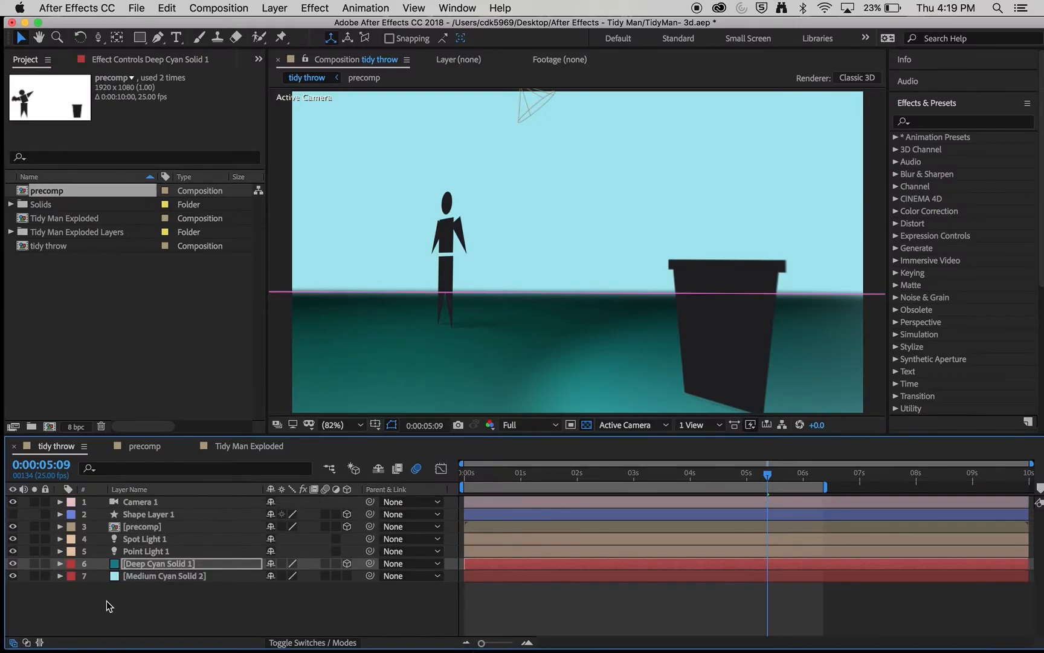
left_click(107, 600)
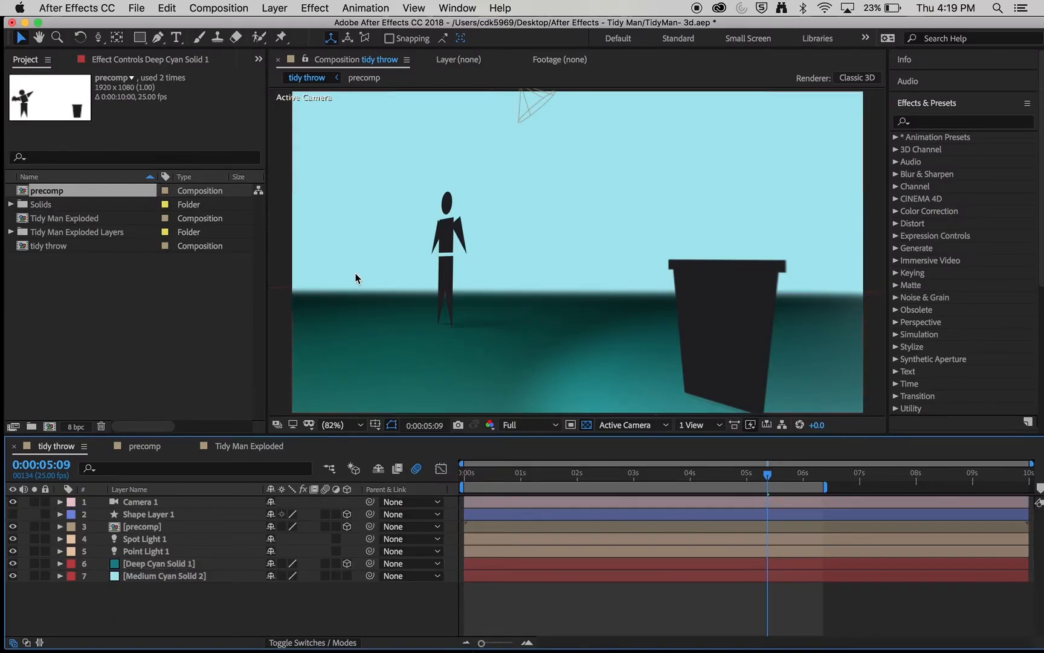
left_click_drag(594, 482, 783, 496)
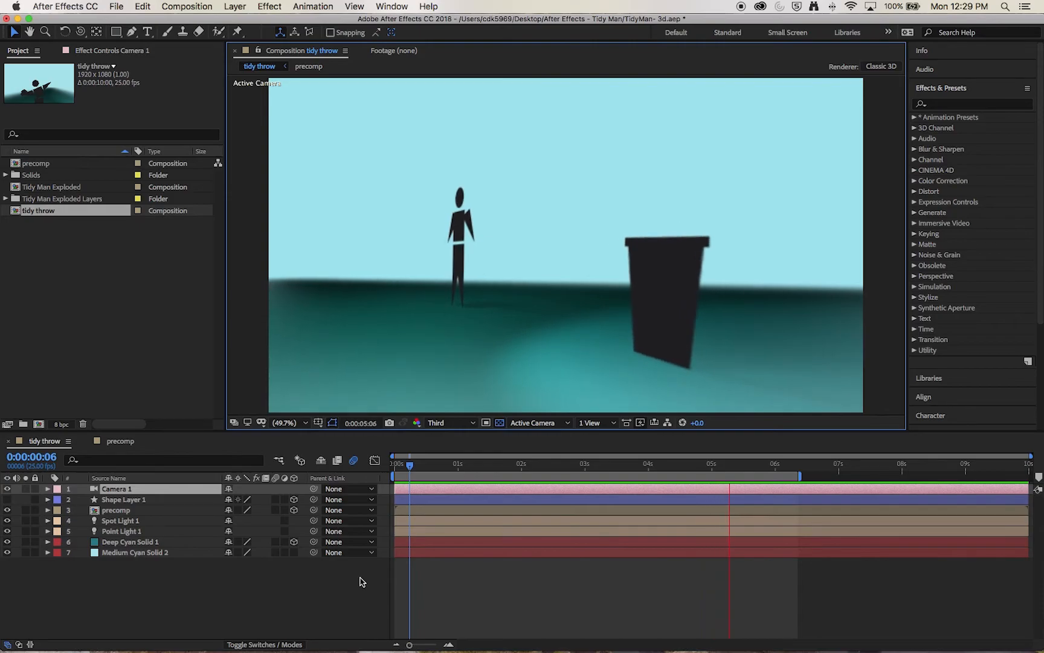
- Park the playhead at frame 0:00:00:09 mid-throw and open Camera 1's settings
left_click(430, 462)
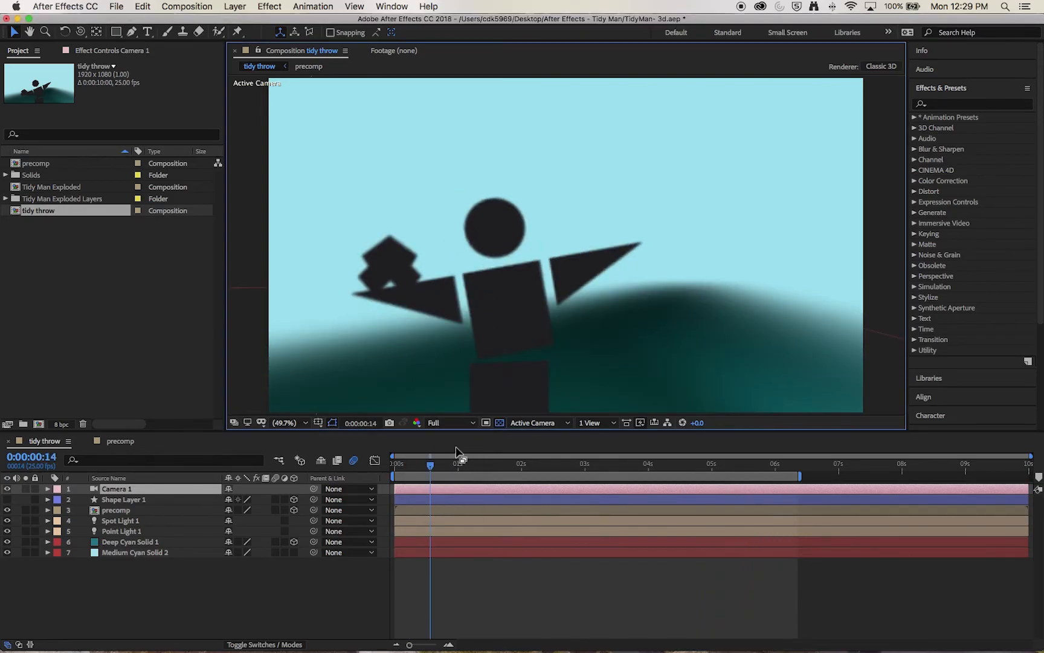
left_click(427, 469)
left_click_drag(427, 469, 418, 468)
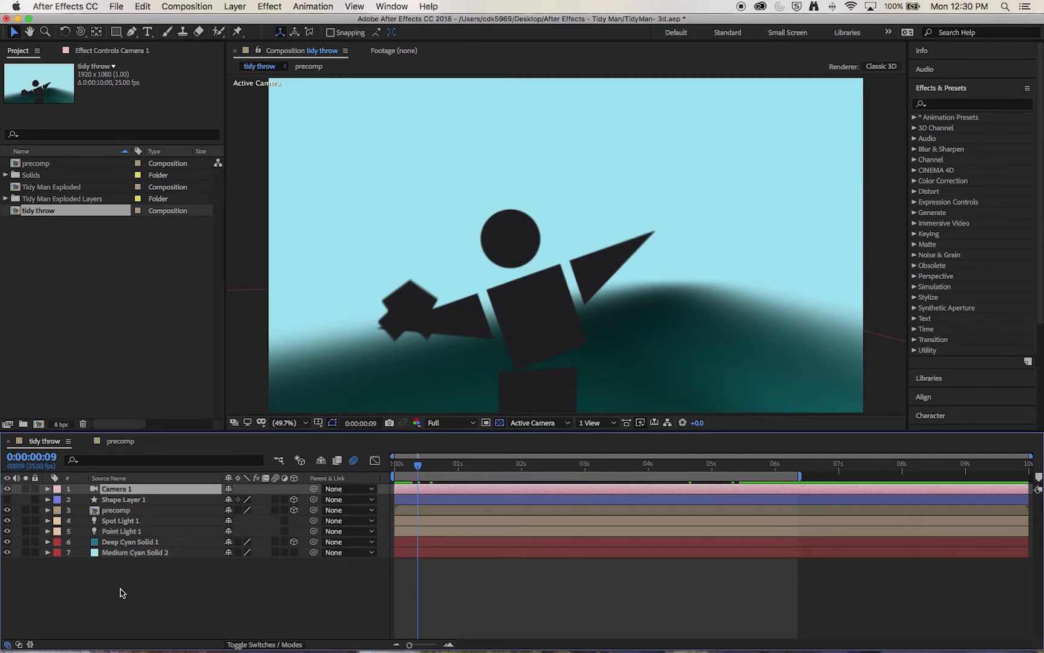
double_click(95, 490)
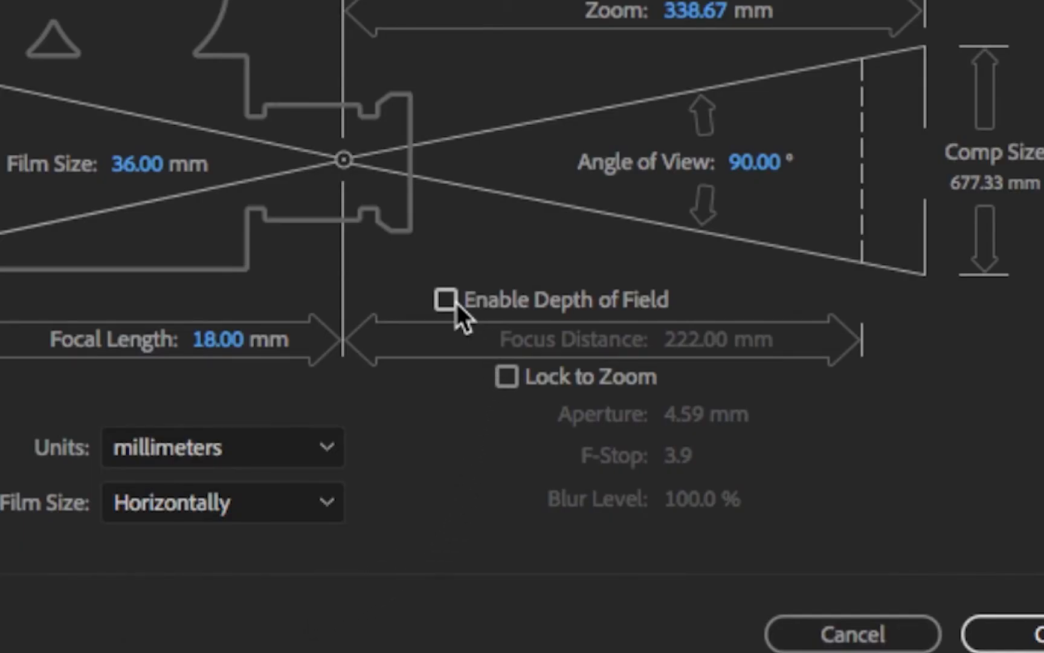
- In Camera 1's settings, enable Depth of Field with Blur Level 401% and Focus Distance 218 mm
left_click(448, 299)
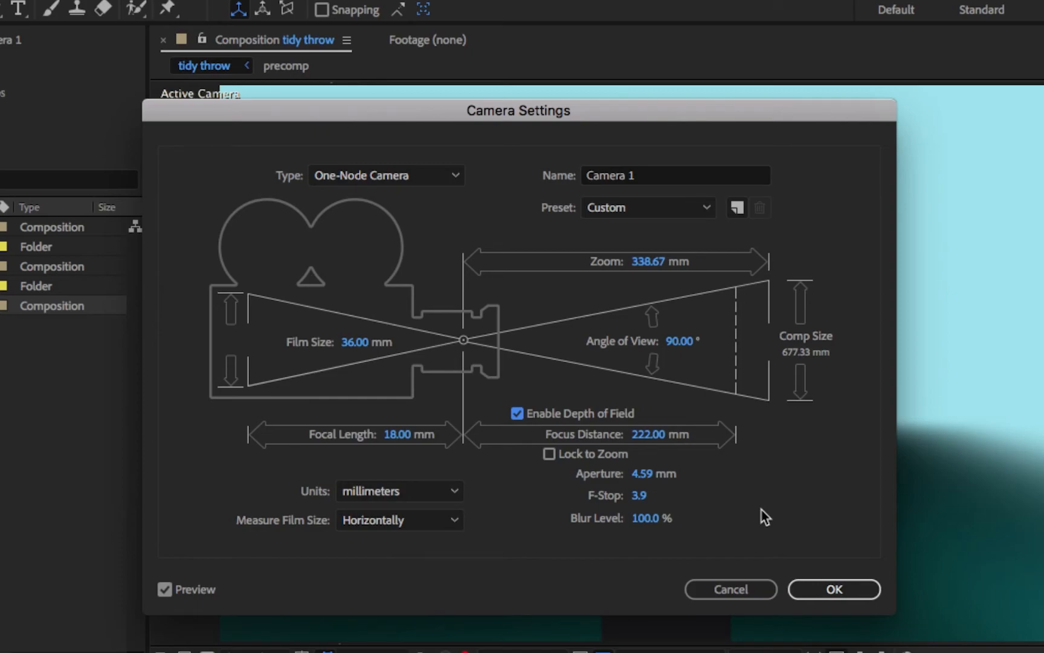
left_click_drag(641, 526, 928, 529)
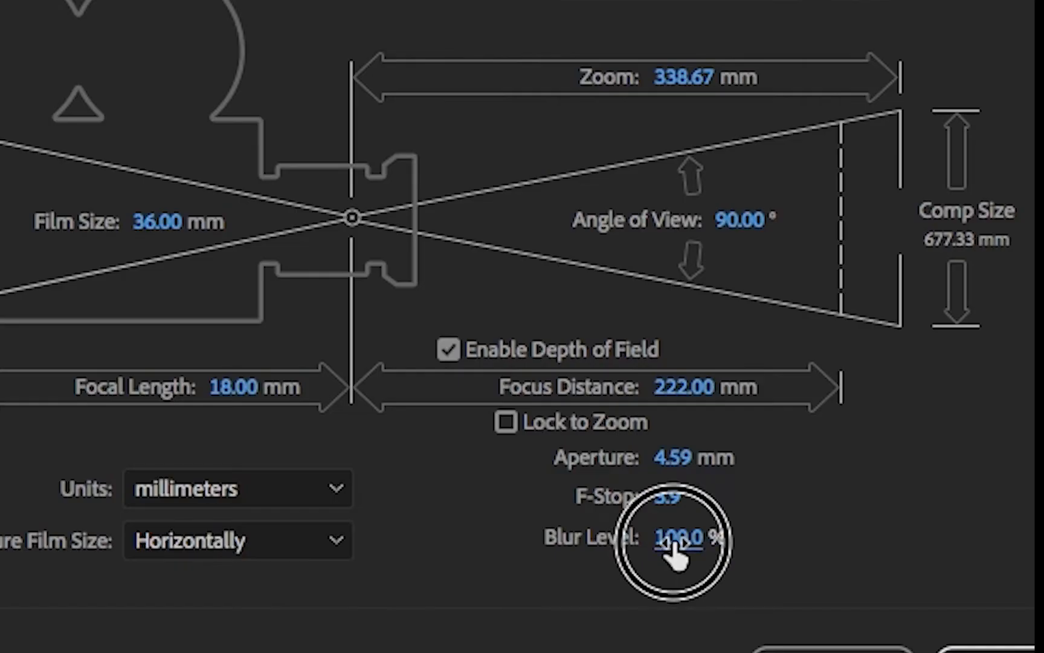
left_click_drag(643, 523, 838, 517)
left_click_drag(1026, 538, 1028, 538)
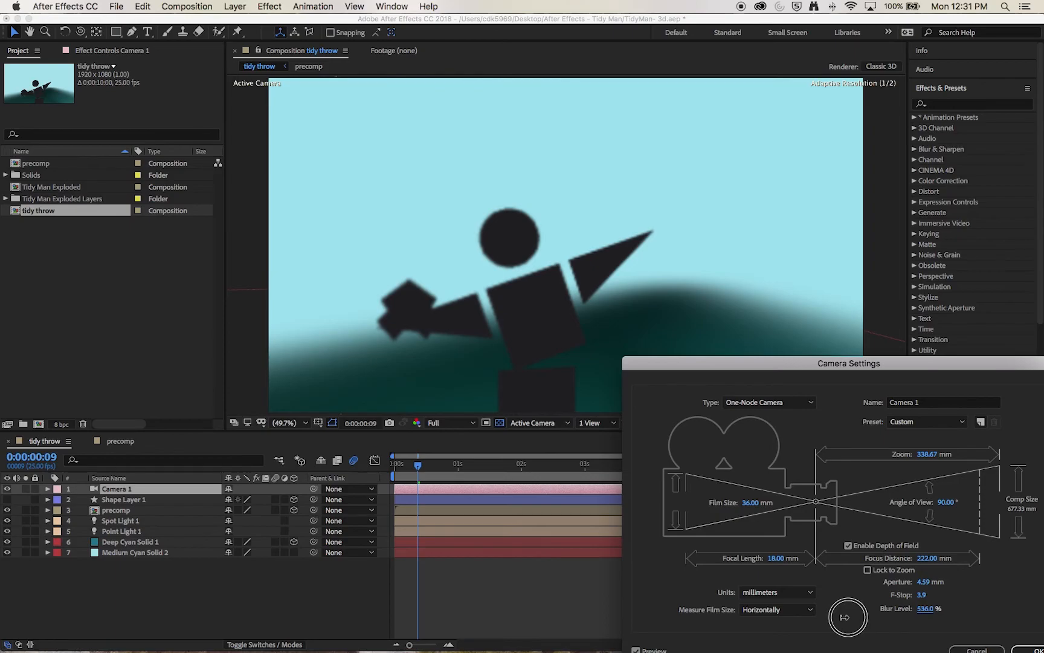
left_click_drag(845, 617, 756, 612)
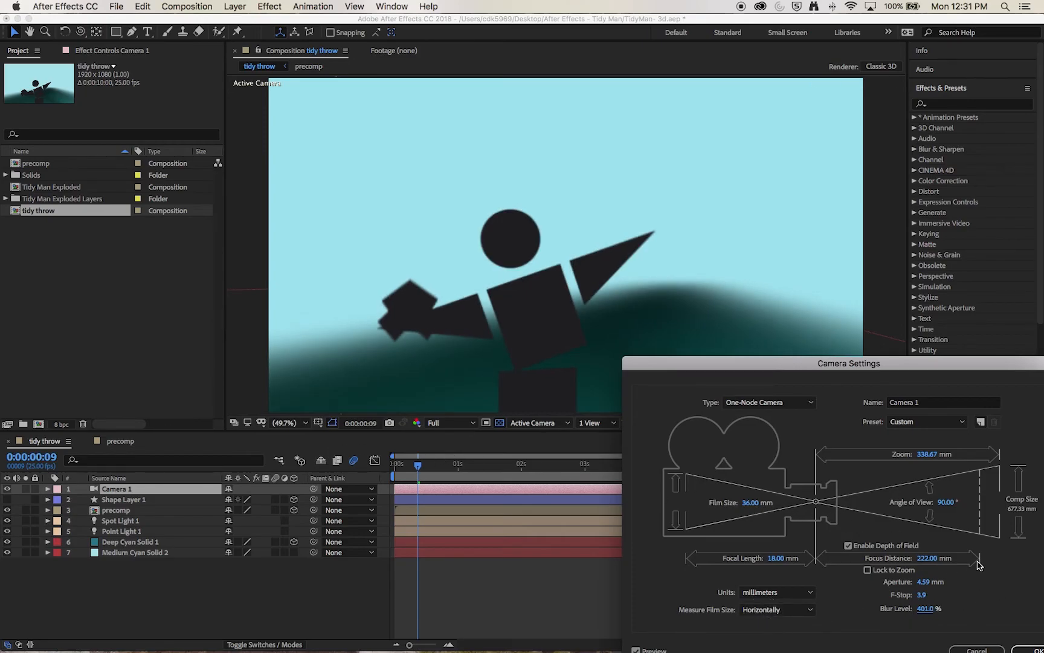
left_click_drag(923, 561, 1043, 562)
left_click_drag(927, 558, 681, 560)
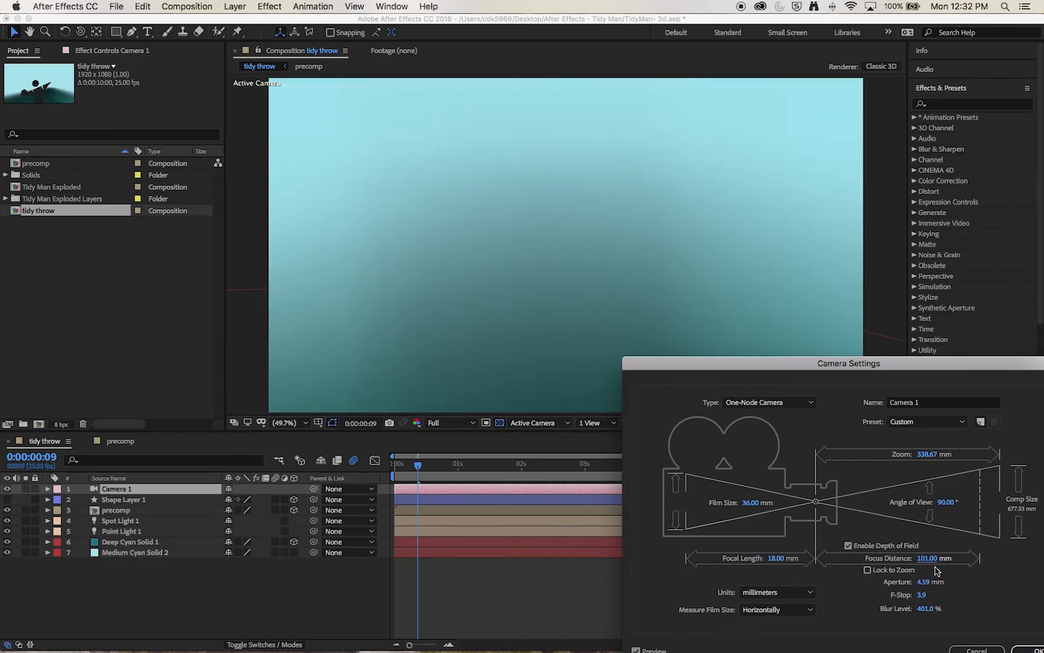
left_click_drag(922, 565, 974, 564)
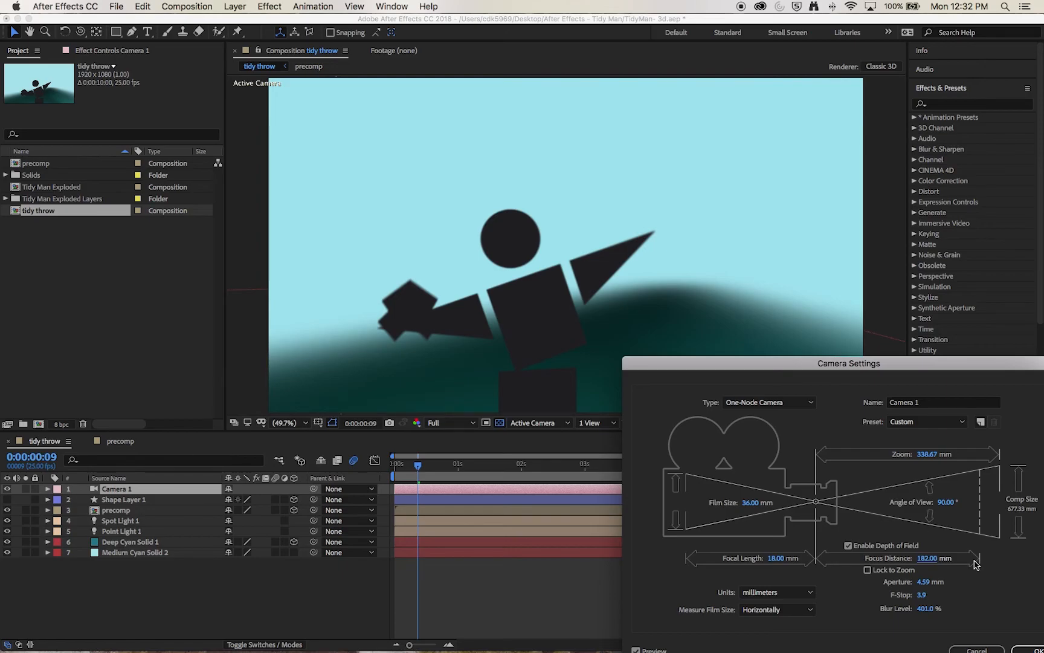
left_click_drag(926, 559, 942, 559)
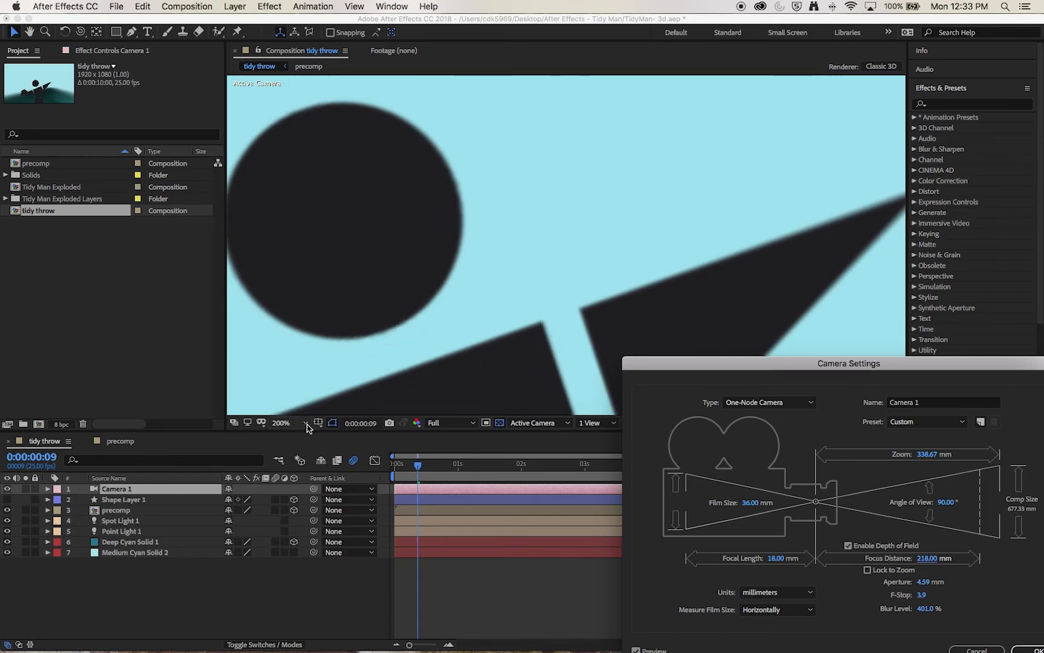
left_click(1034, 646)
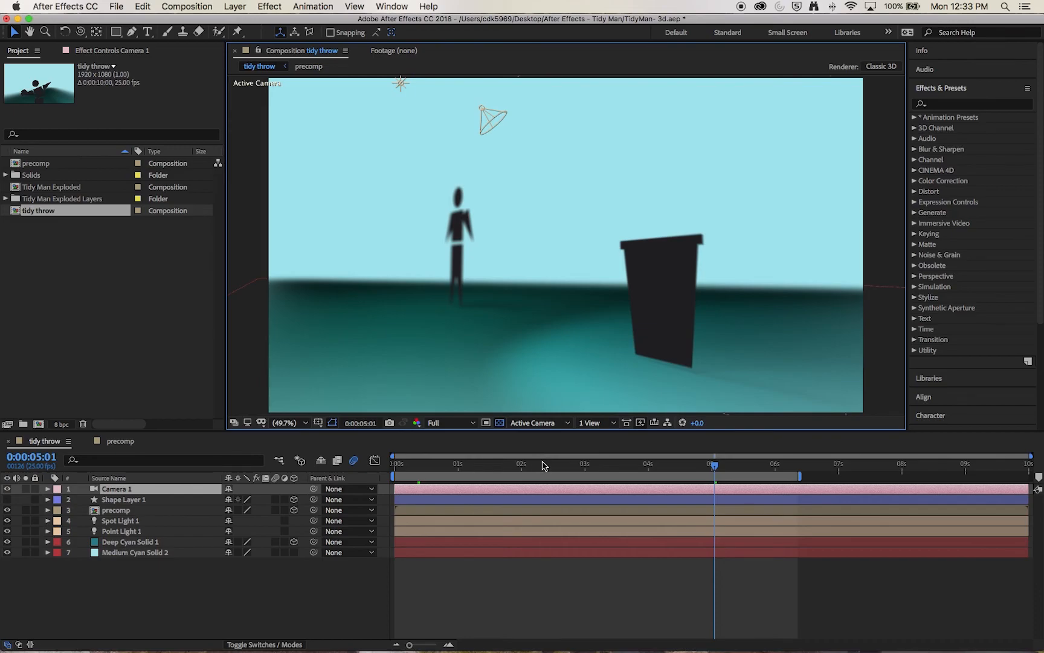
- Scrub the playhead back to about 0:00:01:06 for the close-up of the figure
left_click_drag(629, 466, 473, 466)
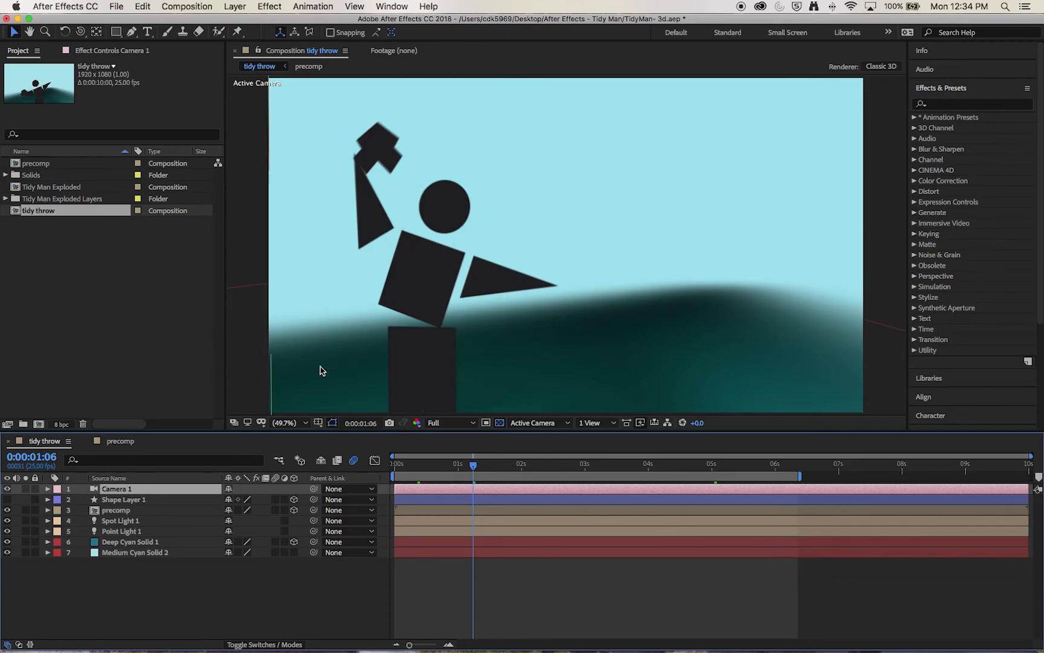
- Keyframe Camera 1's Focus Distance at 618 pixels at 0:00:01:06, then go to about 0:00:04:19
left_click(48, 489)
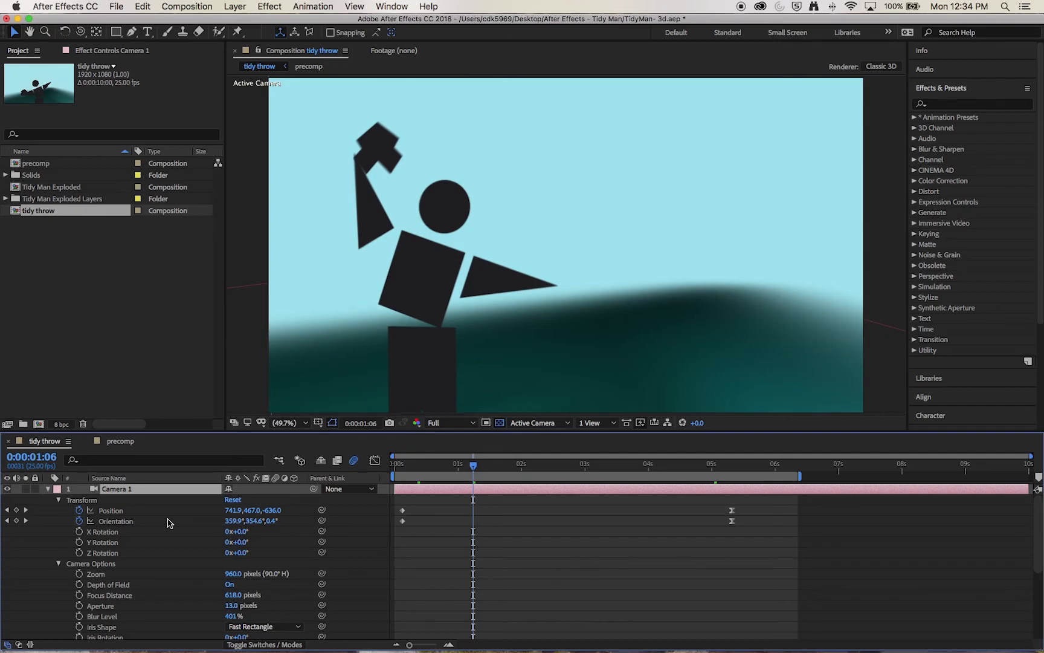
scroll(111, 518, "down", 5)
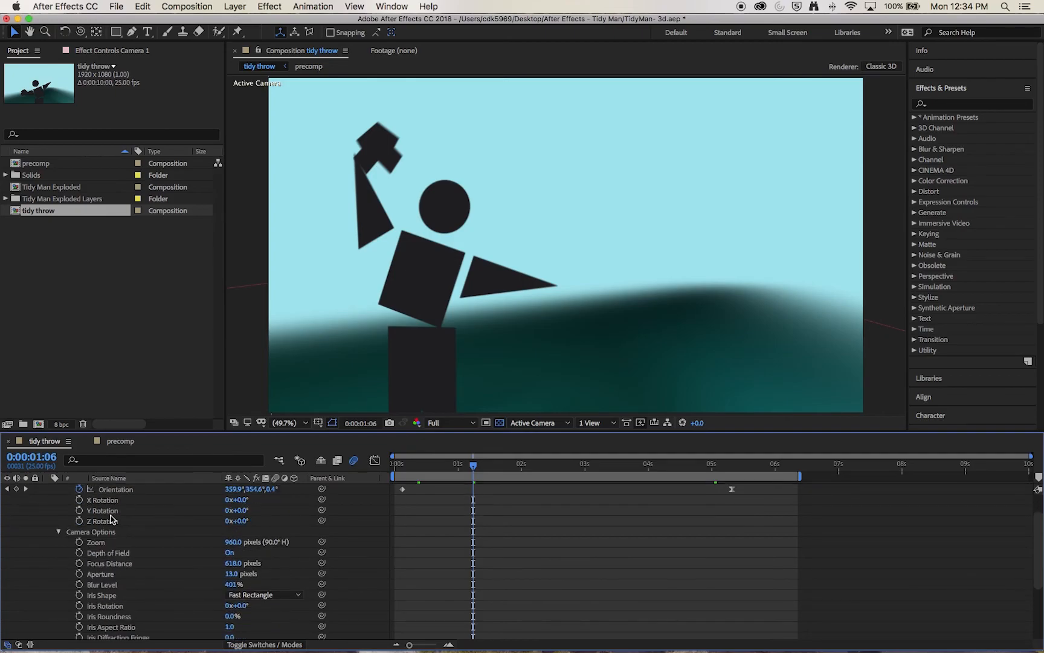
scroll(87, 517, "down", 1)
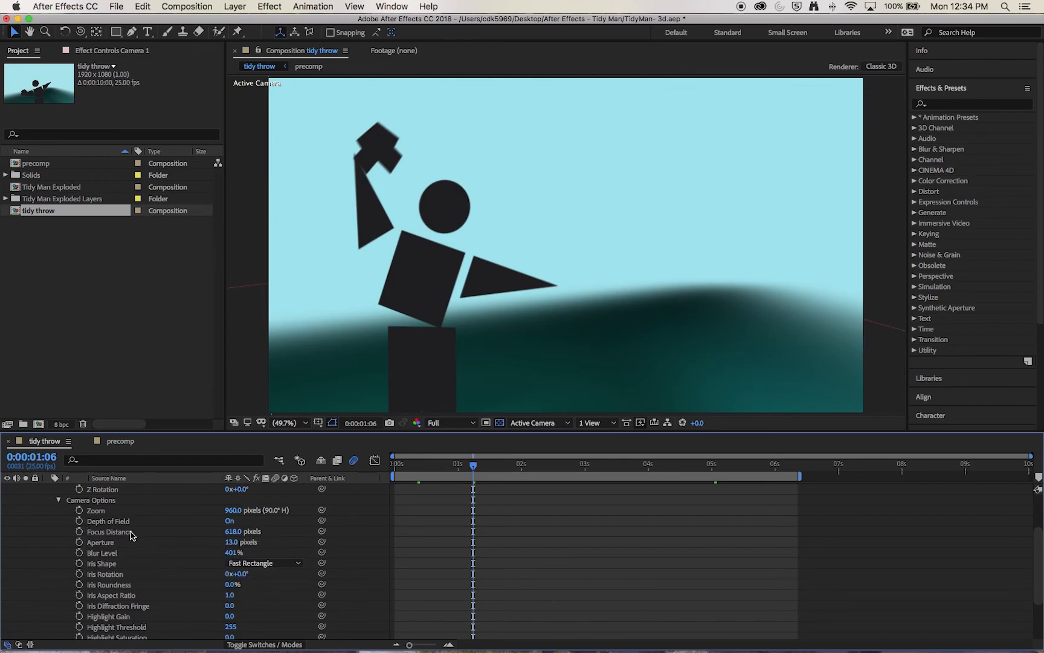
left_click(79, 531)
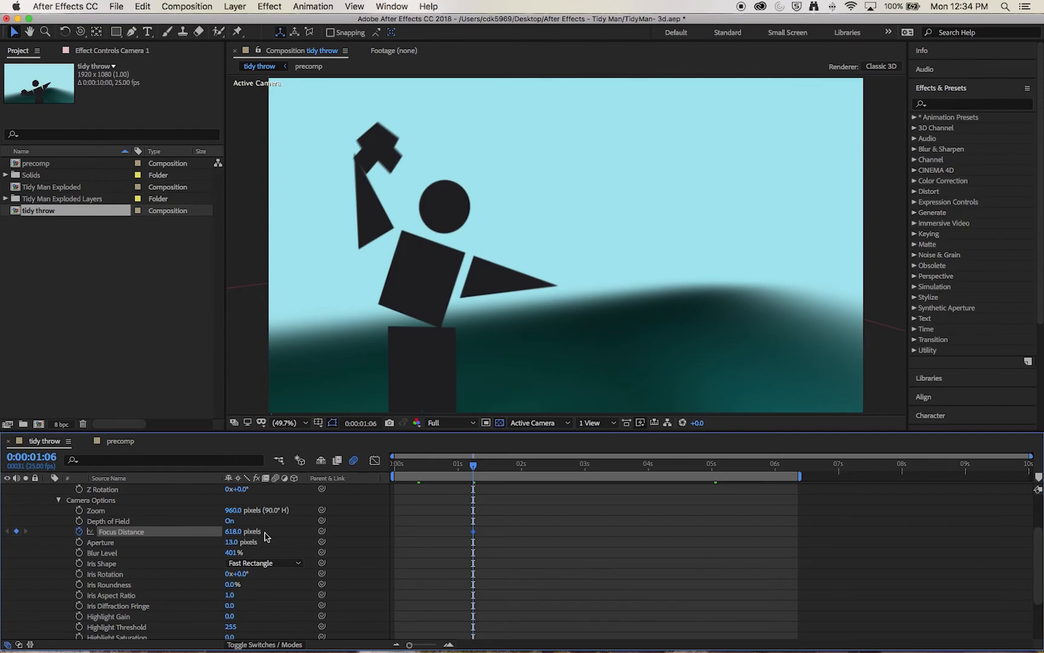
left_click_drag(473, 470, 697, 473)
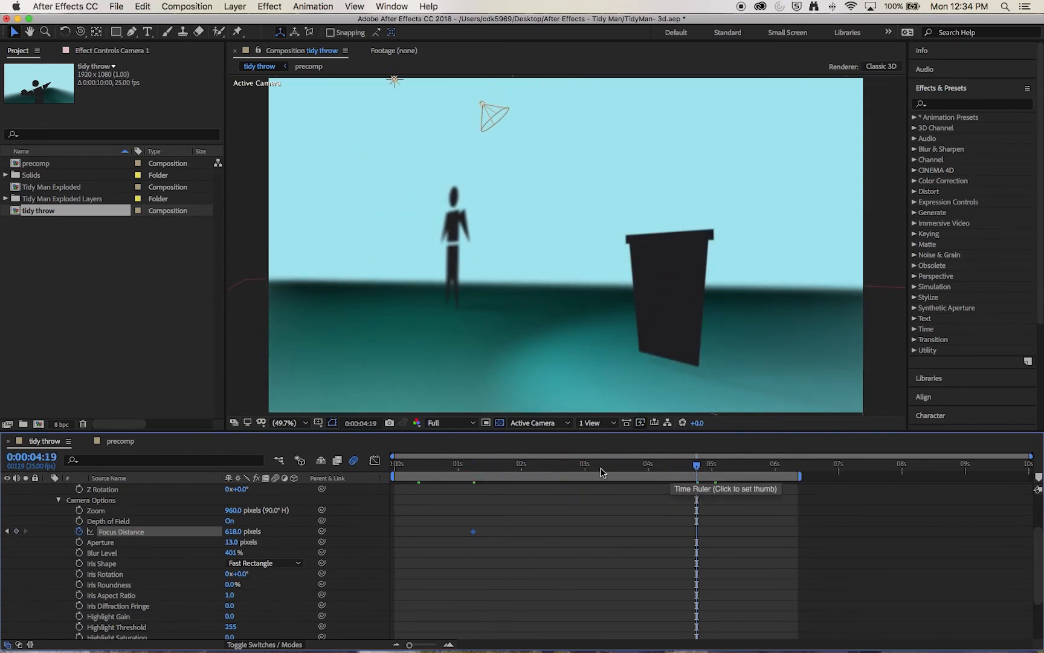
- At 0:00:04:19, set Camera 1's Focus Distance to 287 mm (813.5 px) so the bin is sharp
scroll(121, 532, "up", 3)
double_click(106, 489)
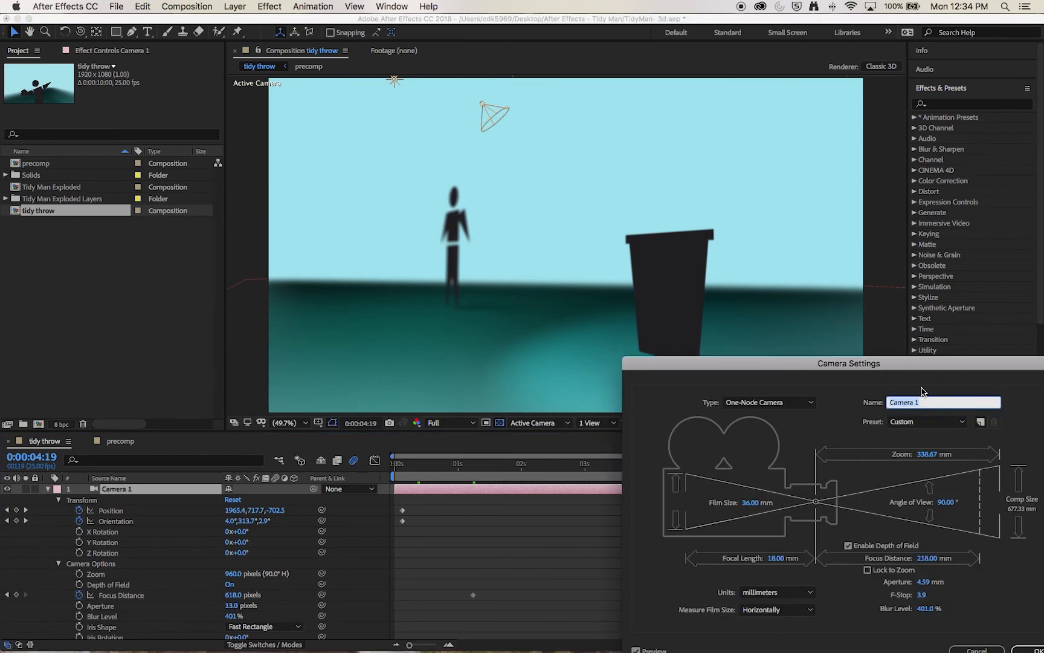
left_click_drag(890, 361, 347, 103)
left_click_drag(381, 300, 415, 303)
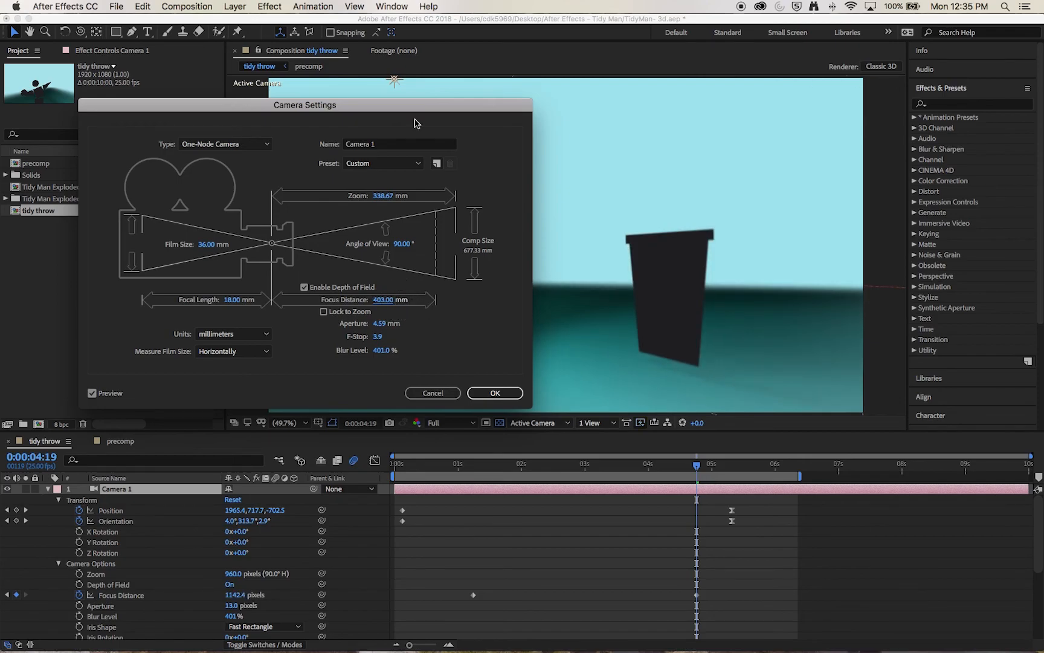
left_click_drag(647, 267, 658, 261)
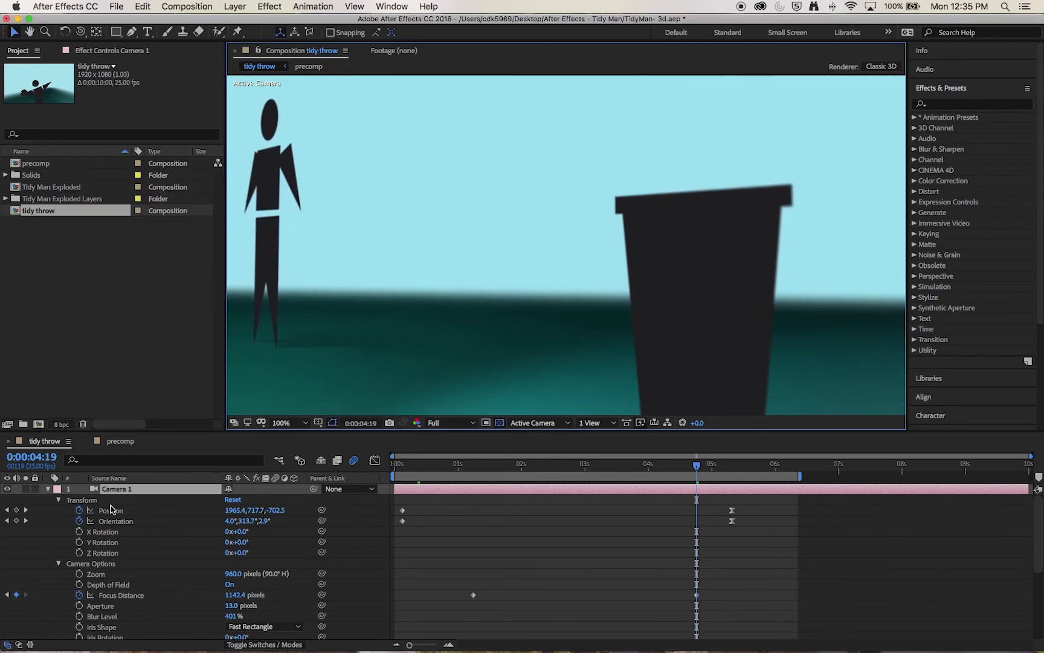
double_click(107, 490)
left_click_drag(385, 299, 349, 303)
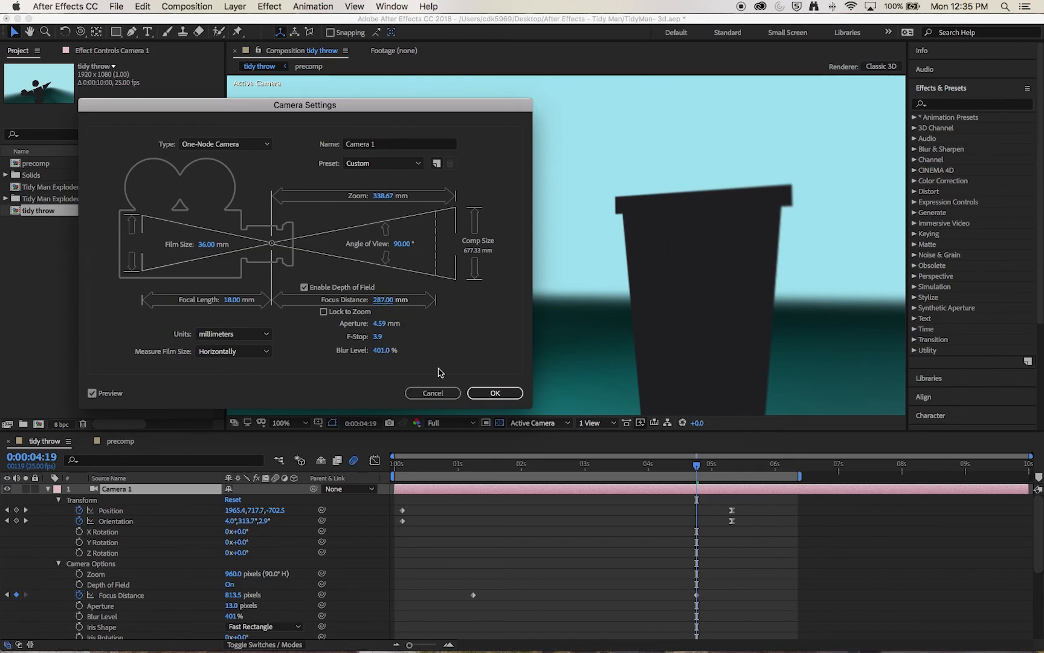
left_click(495, 393)
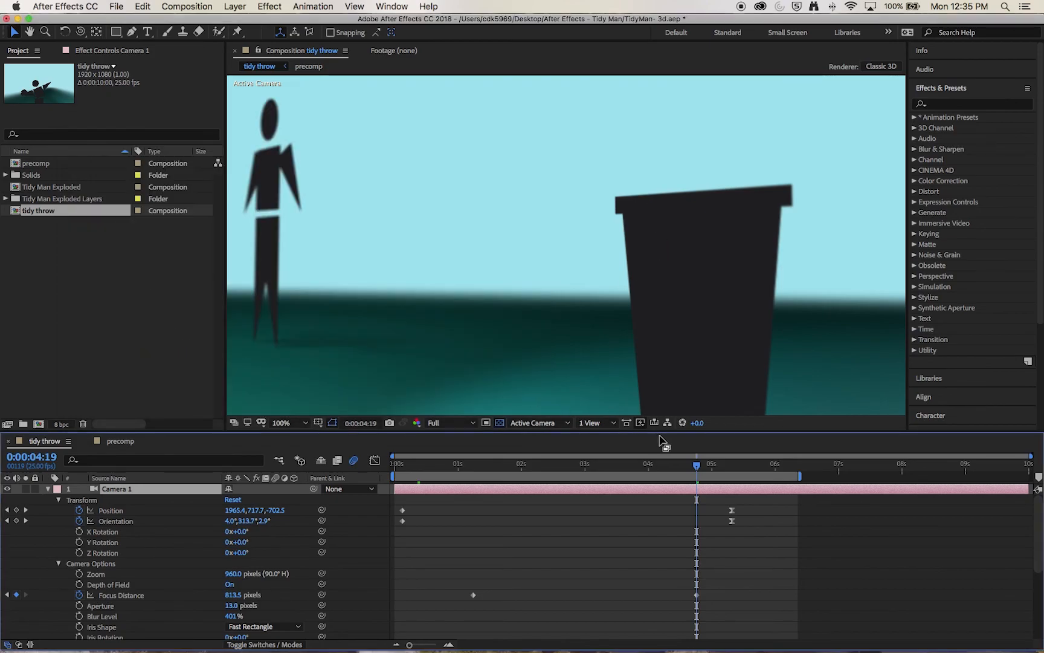
- Move the second focus keyframe to 0:00:04:07 and the Position/Orientation end keyframes to 0:00:04:13
left_click_drag(696, 466, 666, 468)
left_click_drag(697, 595, 667, 596)
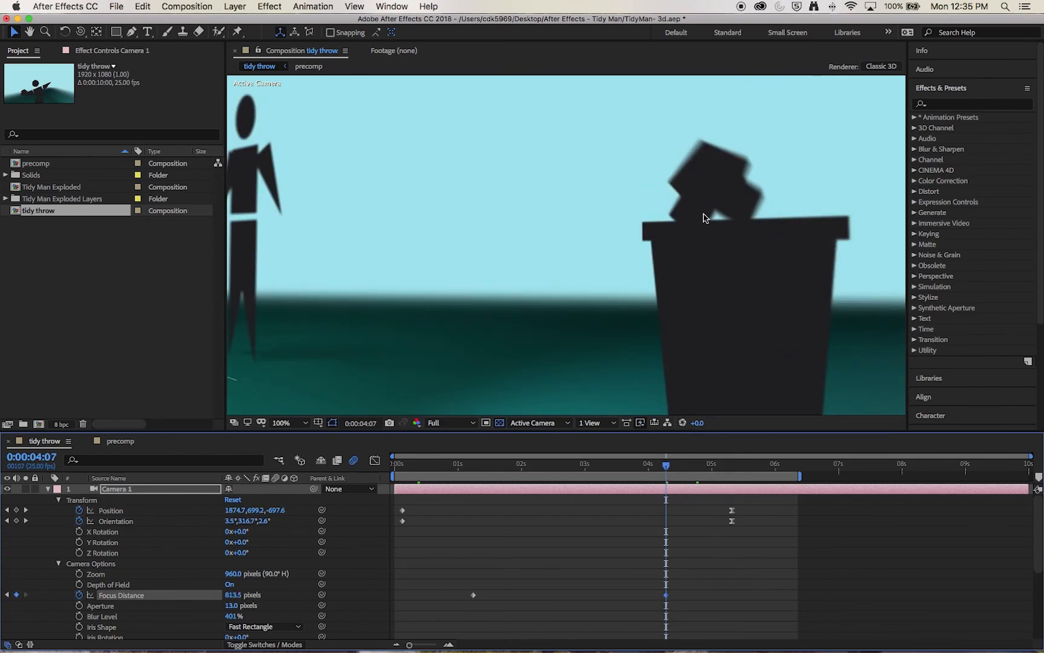
left_click_drag(754, 537, 681, 504)
- Set the viewer magnification to Fit and scrub around four seconds to preview the focus pull
left_click_drag(666, 465, 631, 479)
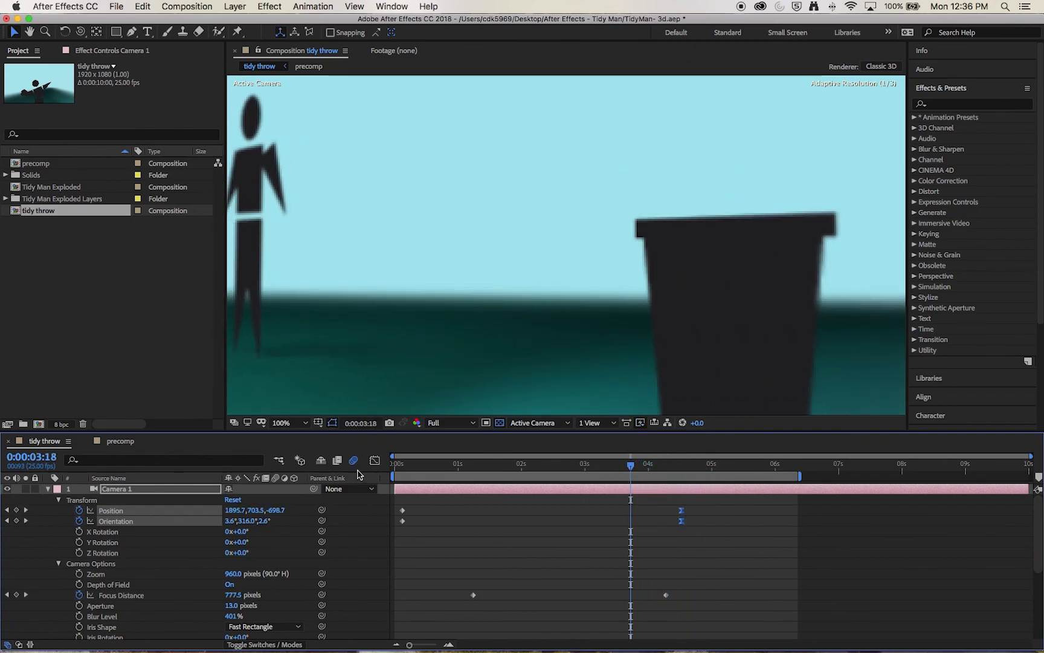
left_click(283, 423)
left_click(288, 446)
left_click_drag(631, 466, 571, 475)
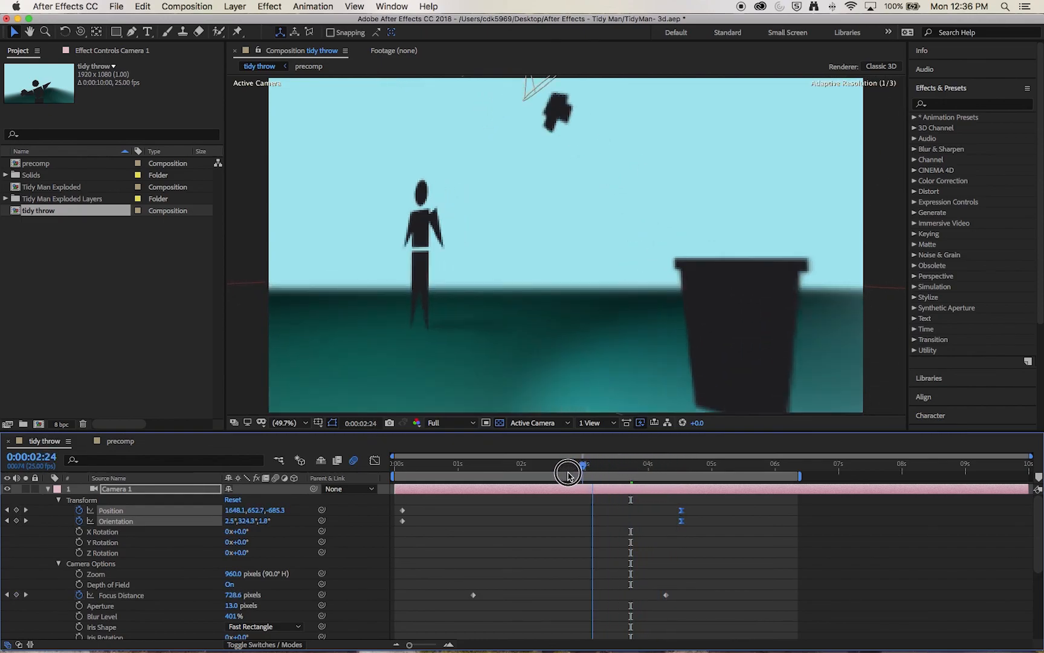